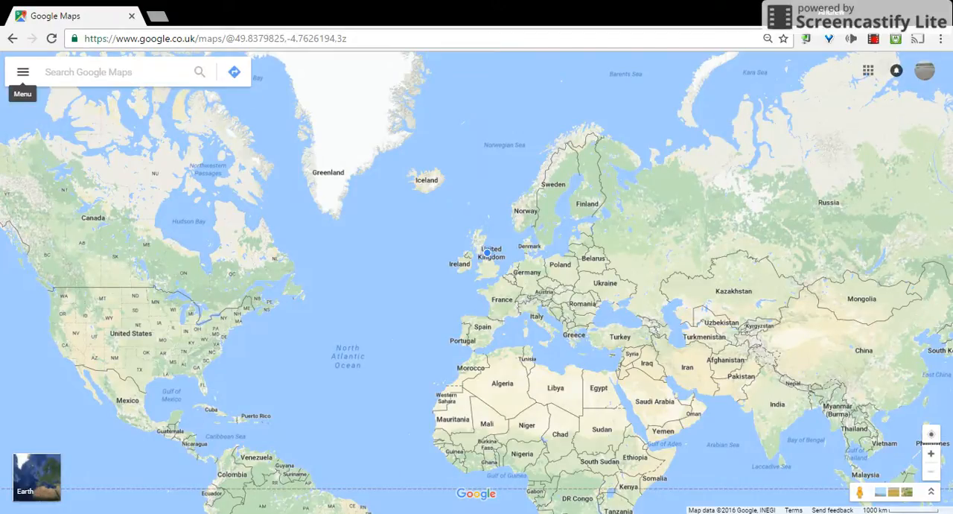
- Open the saved "My holidays" map from your places and view its holiday pins across America and Europe
left_click(31, 76)
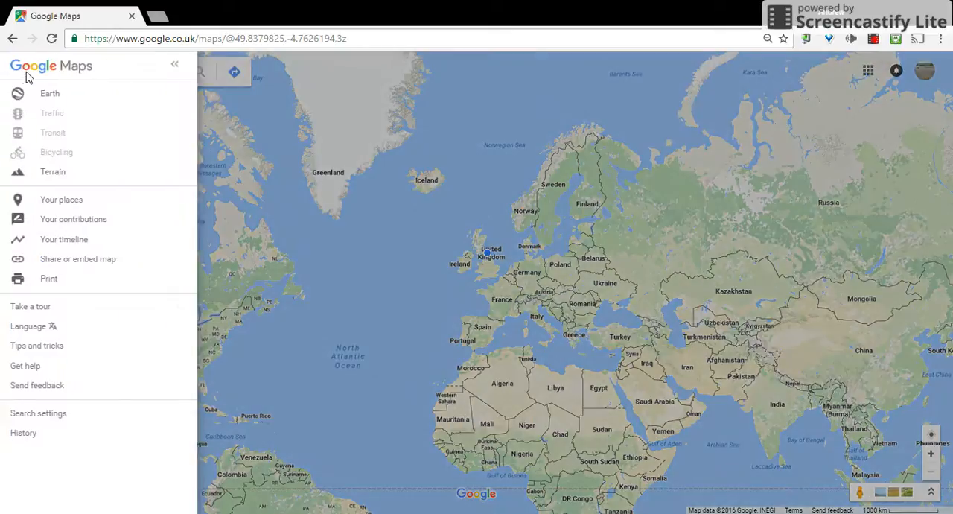
left_click(74, 203)
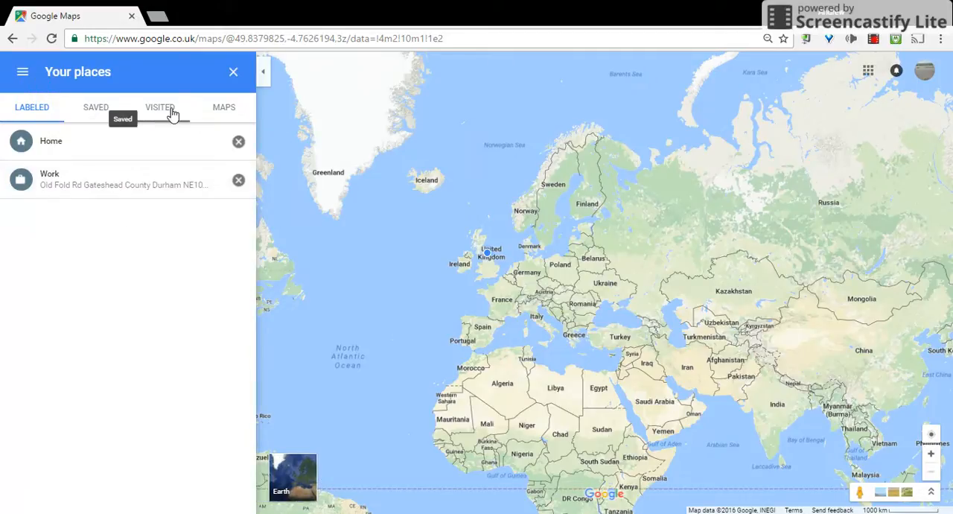
left_click(223, 113)
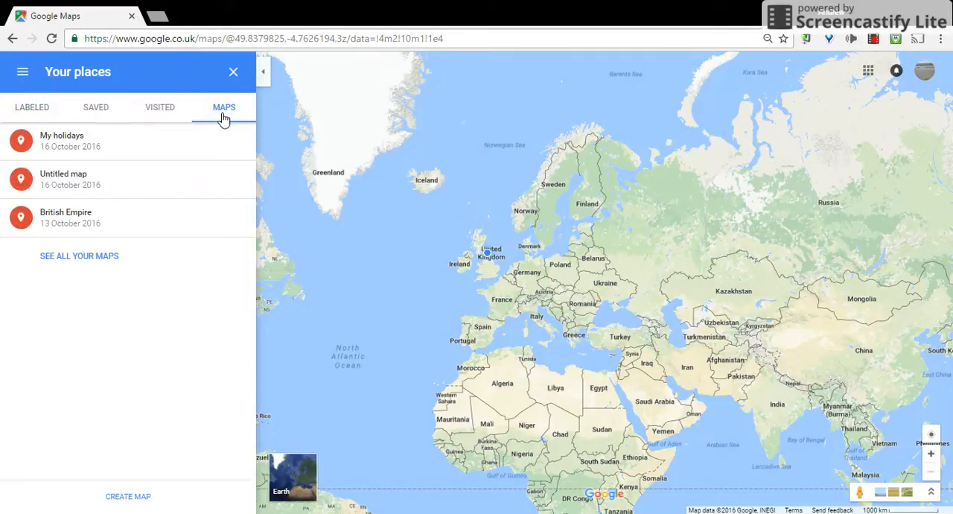
left_click(109, 150)
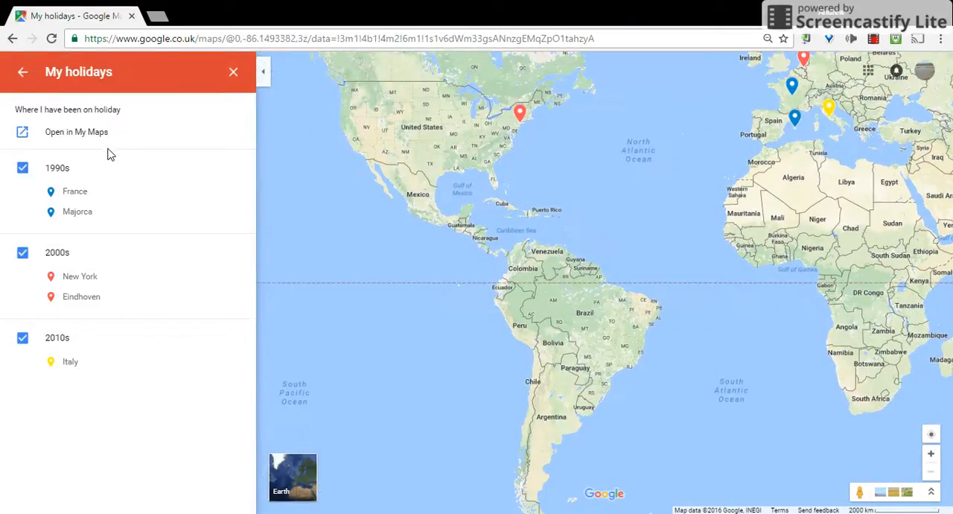
left_click_drag(439, 201, 362, 320)
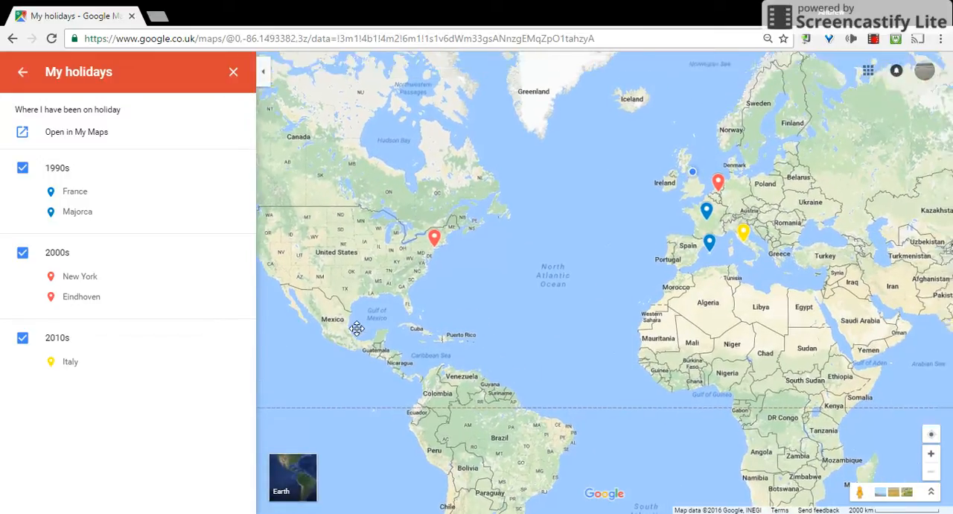
- Hide the 1990s, 2000s and 2010s layers of the My holidays map and show each one again
left_click(23, 337)
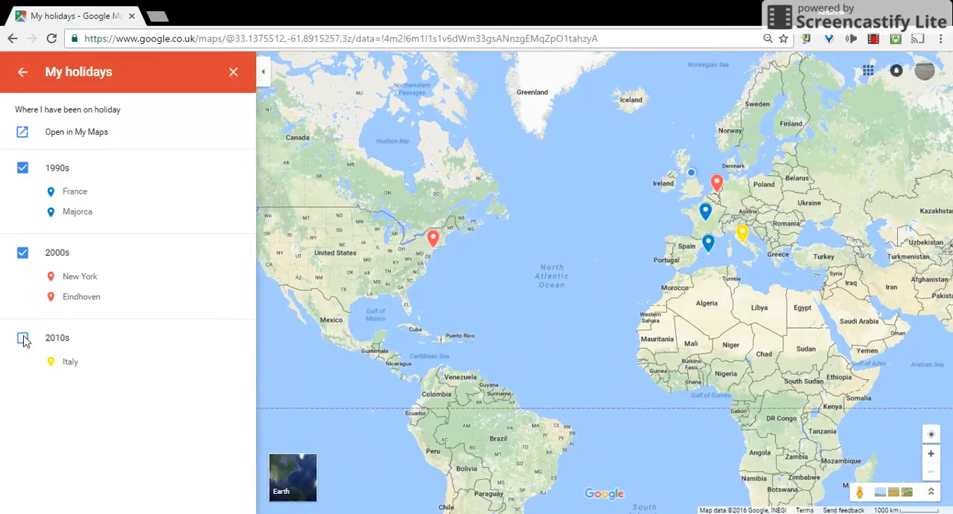
left_click(23, 169)
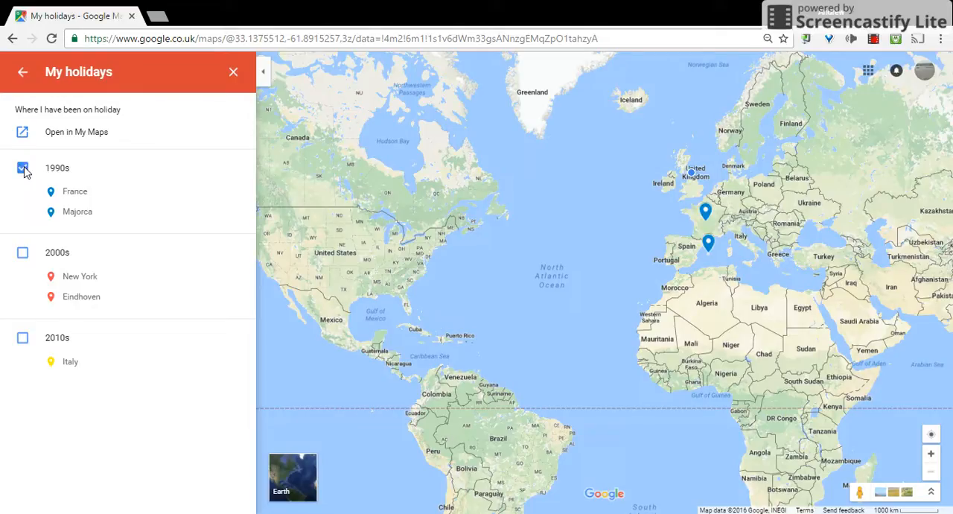
left_click(23, 255)
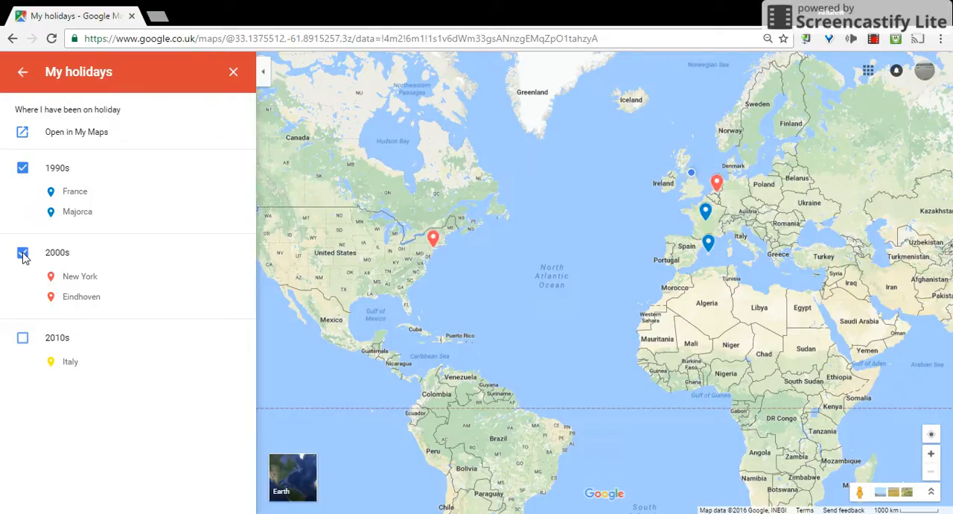
left_click(23, 339)
- Create a new custom map titled "My Holidays II" with the description "How I made my holidays layered map."
left_click(23, 74)
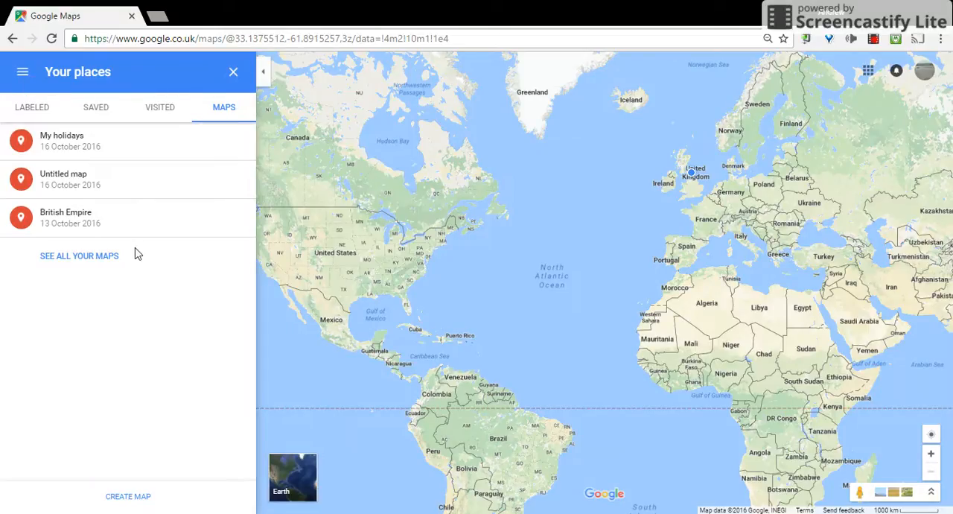
left_click(142, 496)
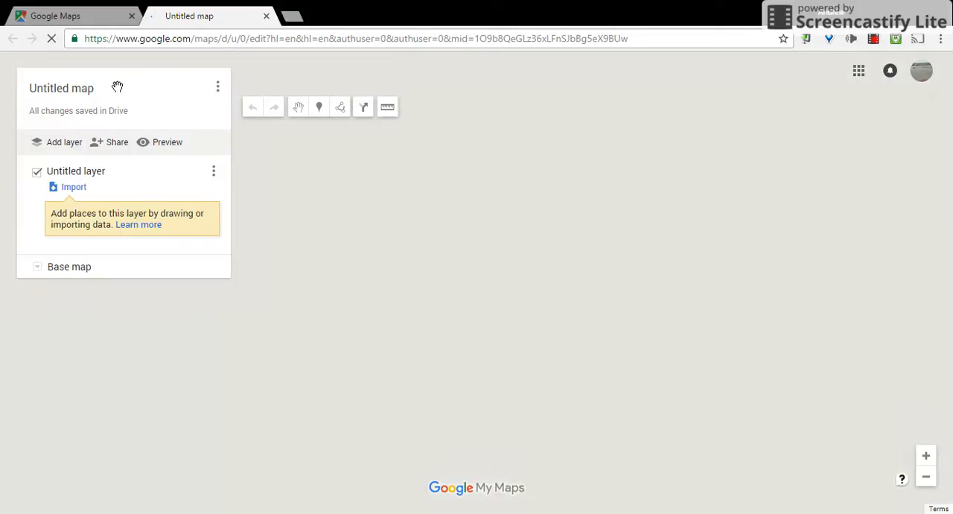
left_click(111, 82)
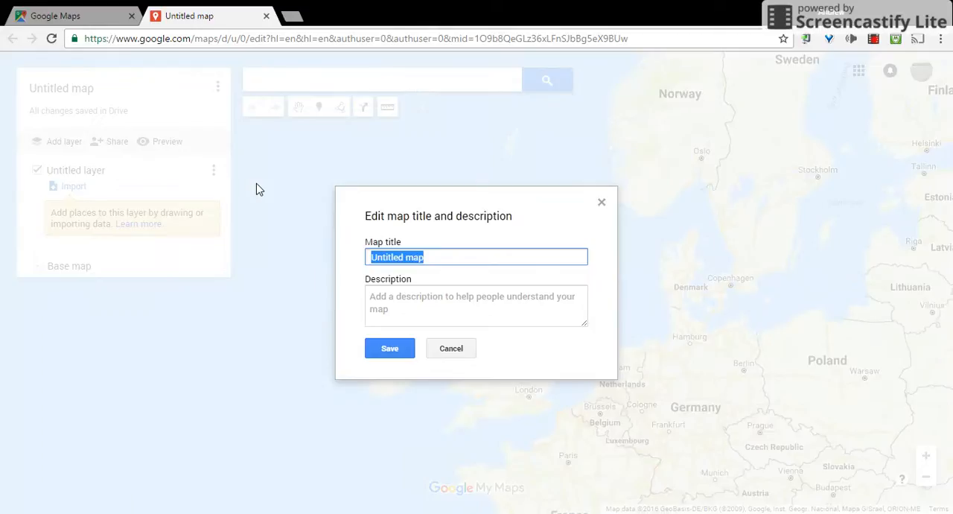
type("My Holidays I")
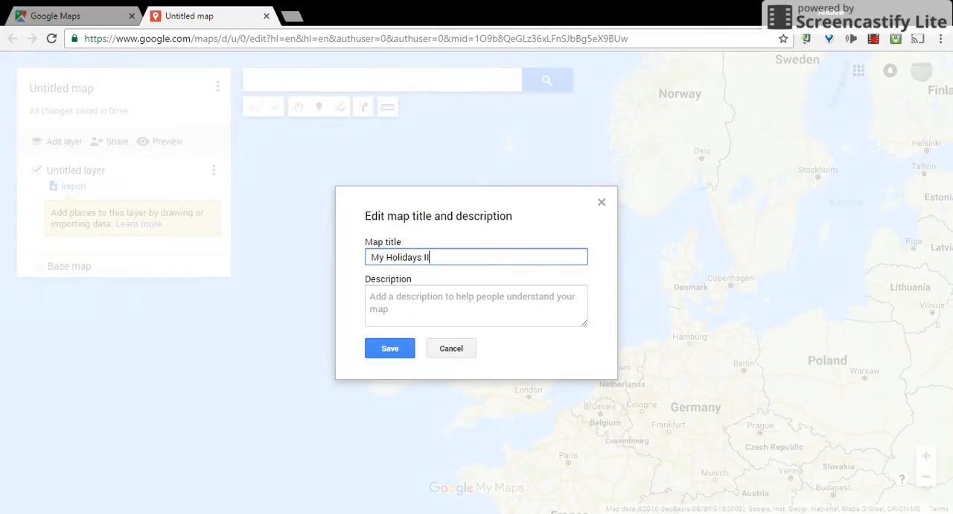
left_click(440, 303)
type("How I")
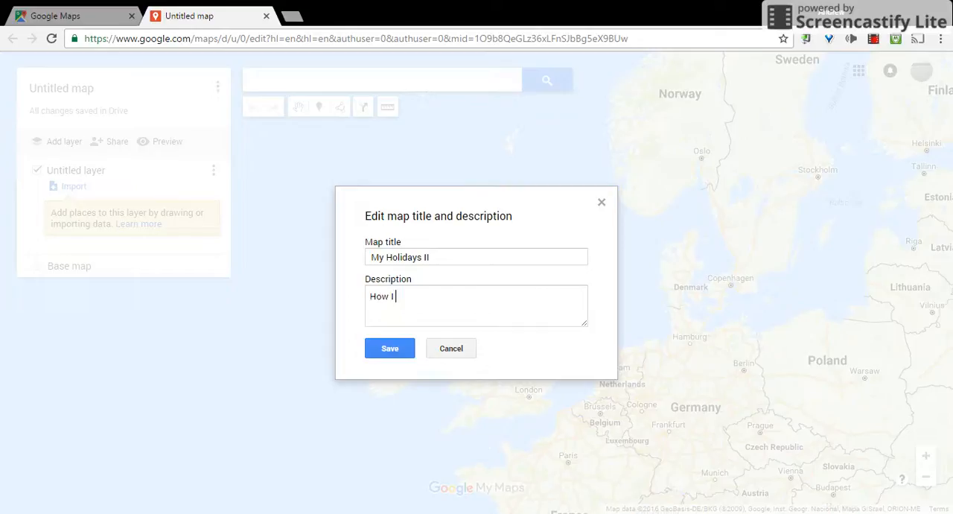
type(" made my holidays layered map.")
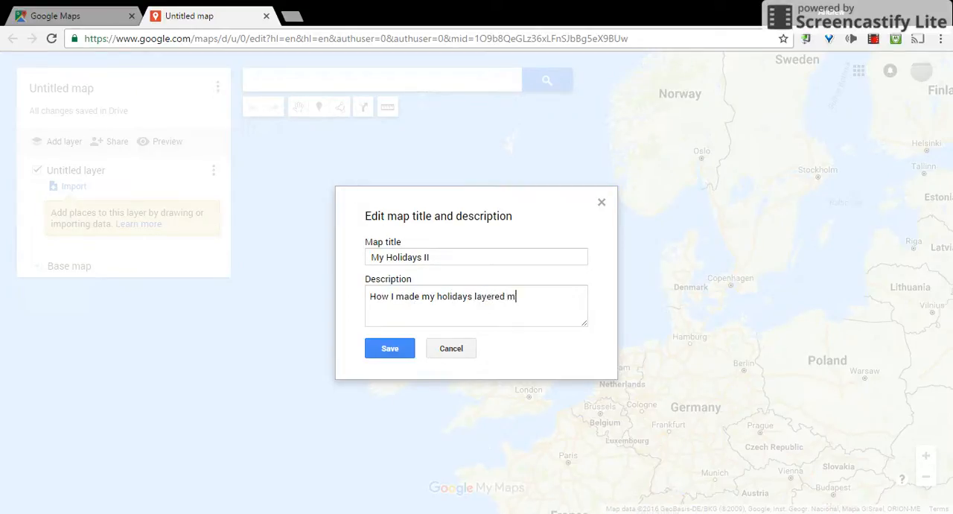
left_click(386, 347)
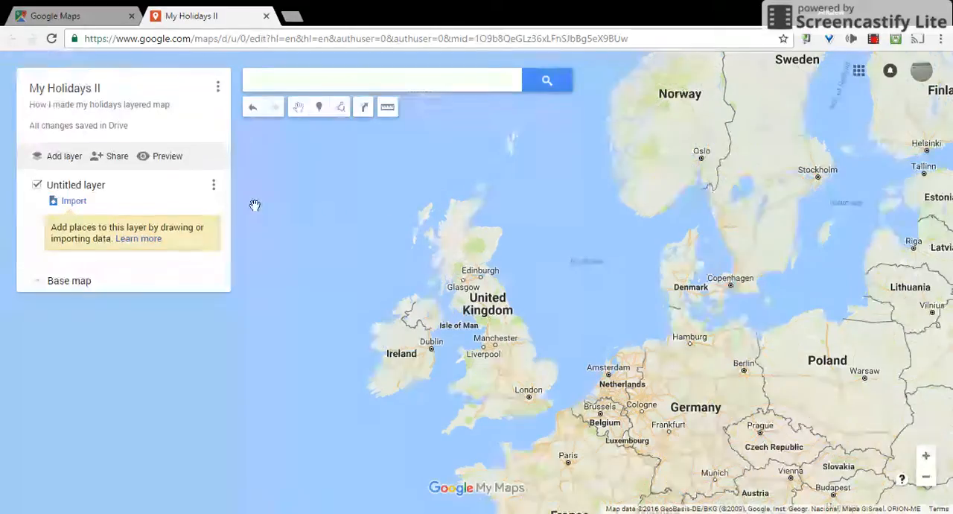
- Rename the untitled layer as "1990s"
left_click(66, 187)
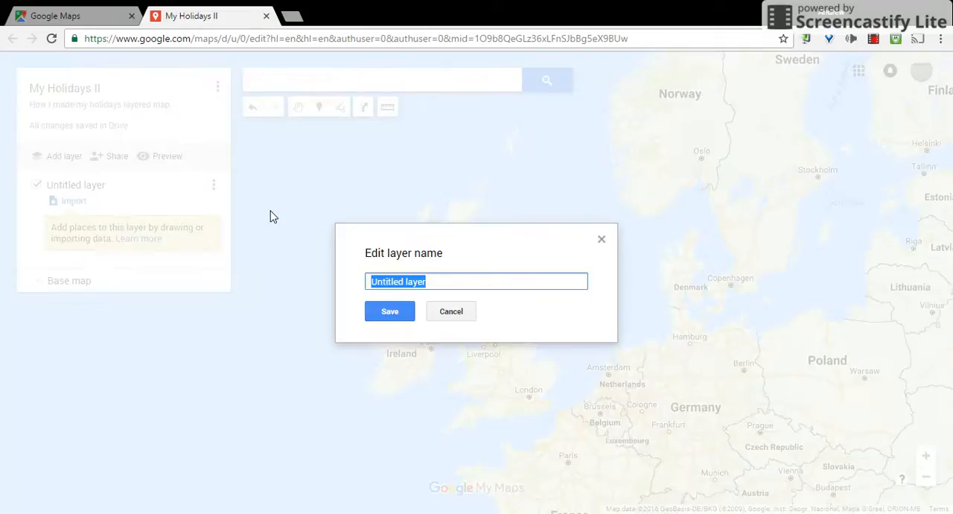
type("1990s")
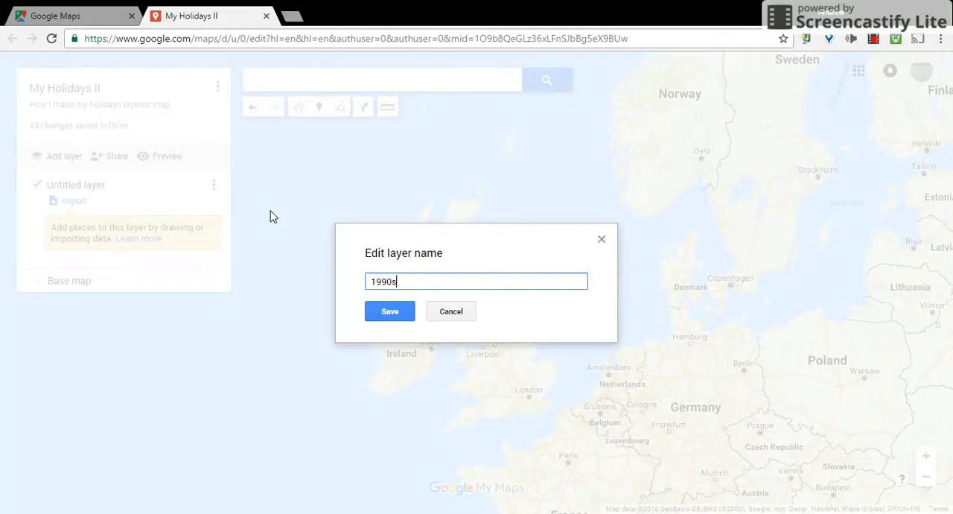
left_click(391, 310)
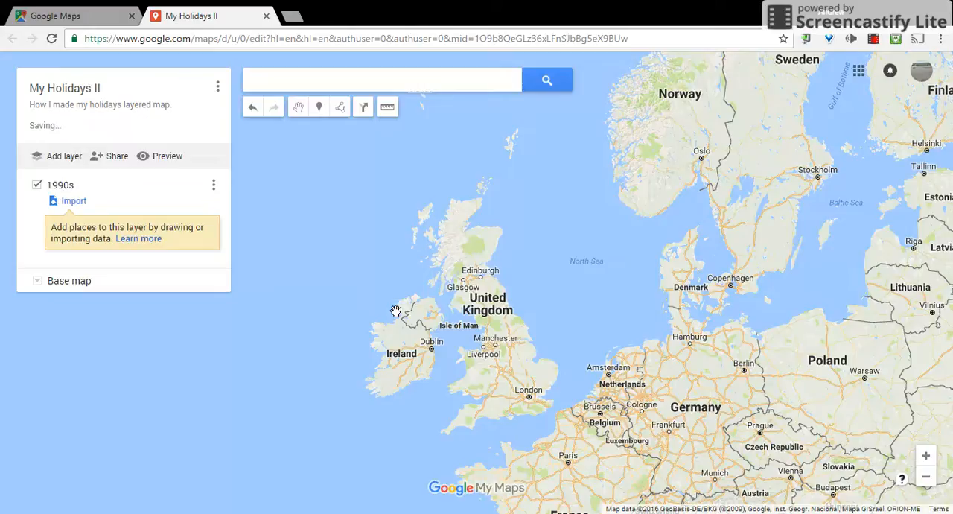
- Search for France and add it as a place to the 1990s layer
left_click(390, 87)
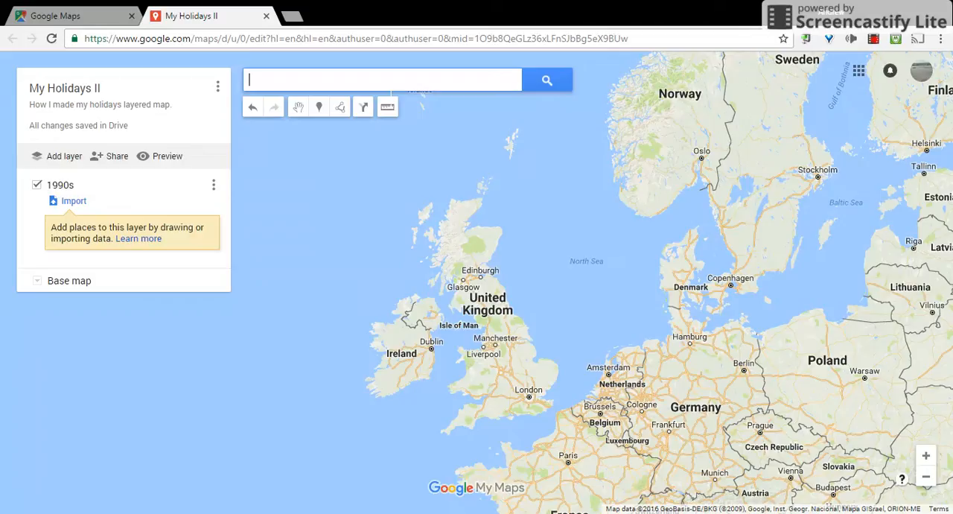
type("france")
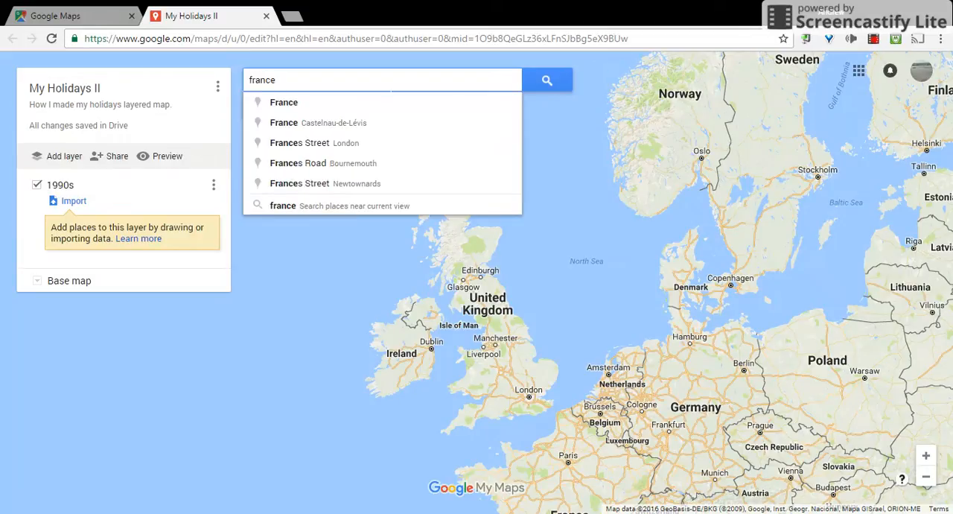
key("Return")
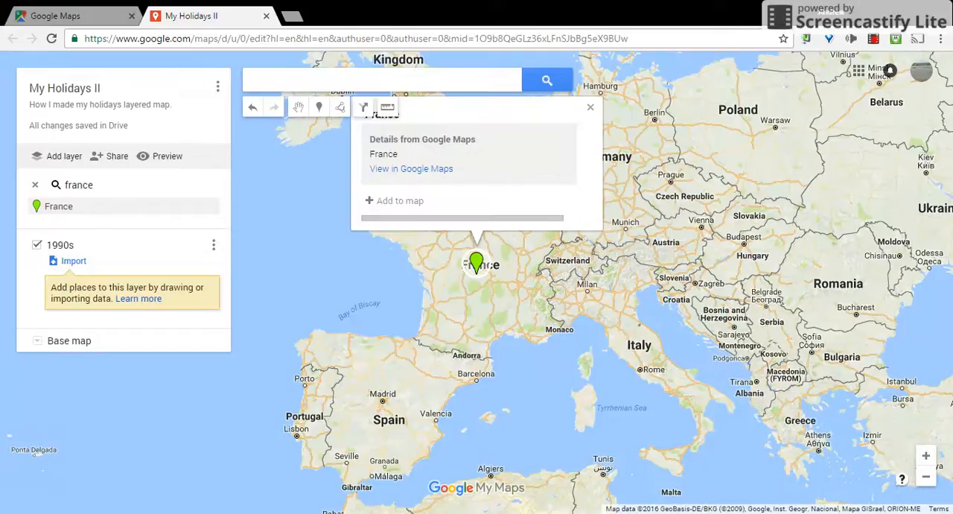
left_click(410, 203)
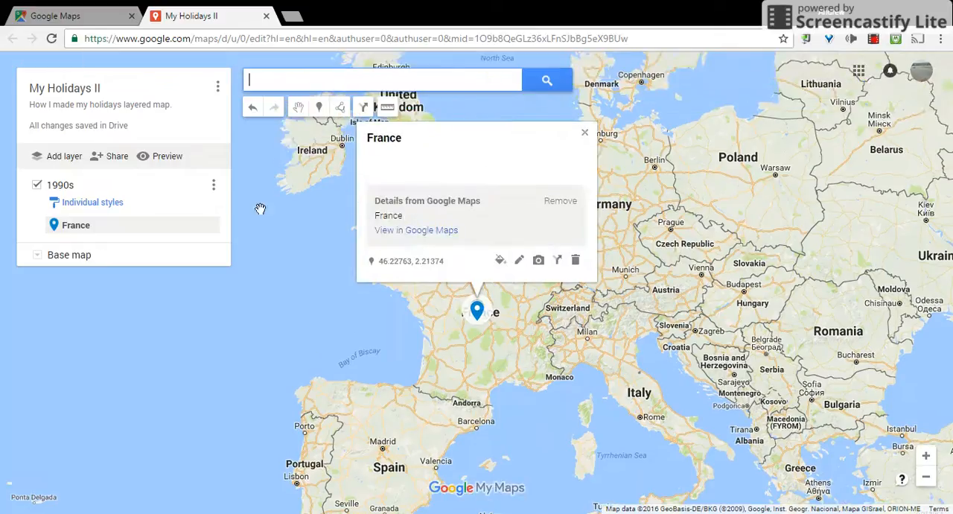
left_click(585, 132)
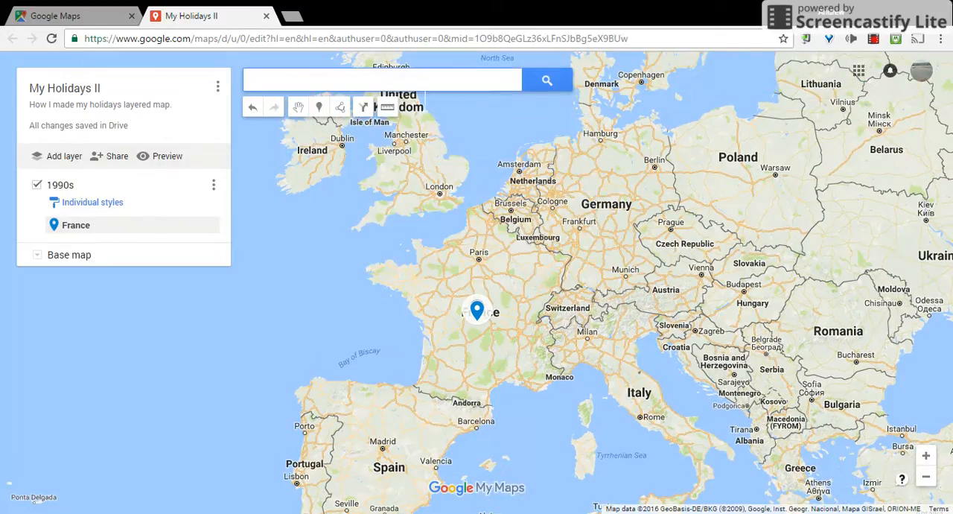
- Search for Majorca and add it as a place to the 1990s layer
type("majorca")
key("Return")
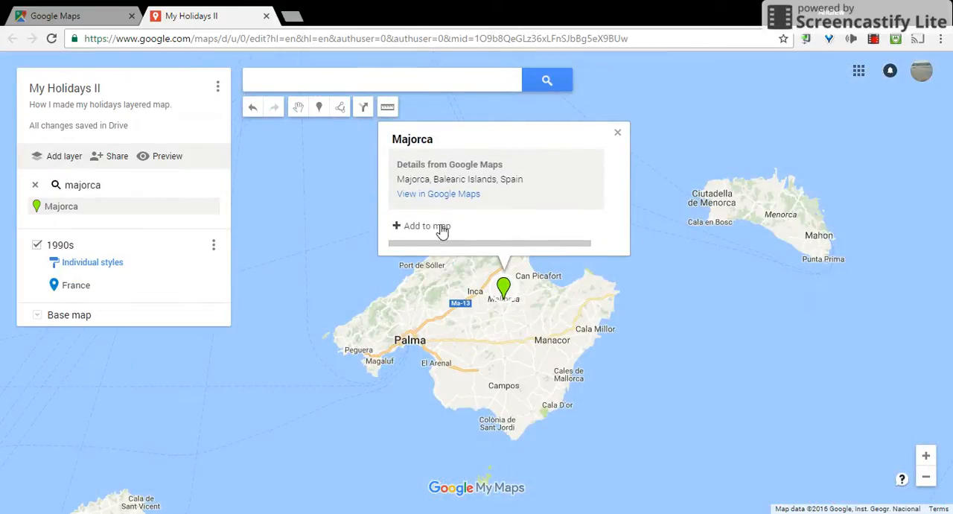
left_click(442, 231)
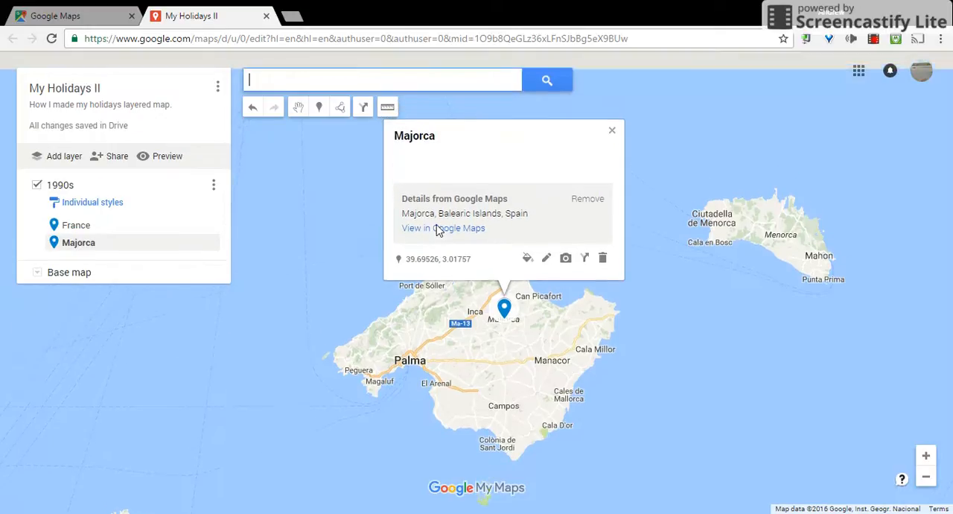
left_click(612, 132)
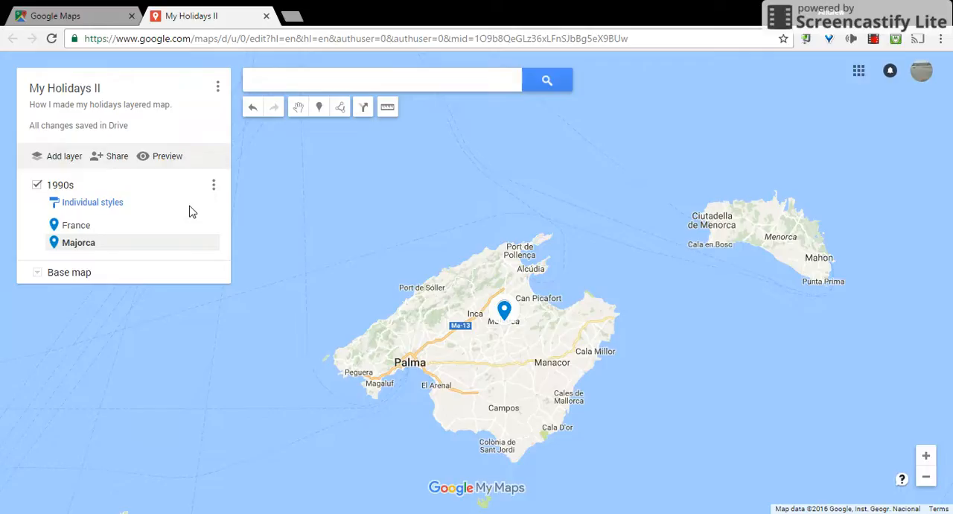
- Add a second layer to the map and name it "2000s"
left_click(68, 162)
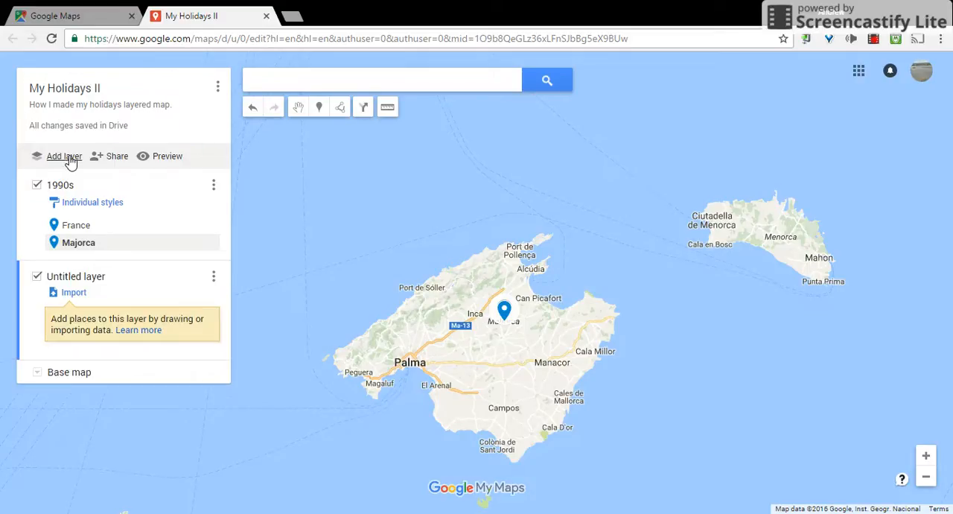
left_click(84, 278)
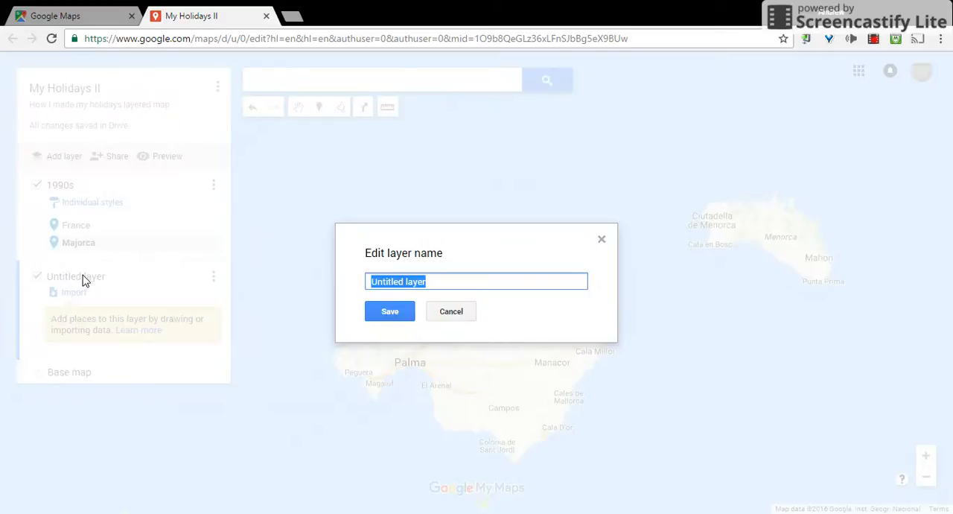
type("200s")
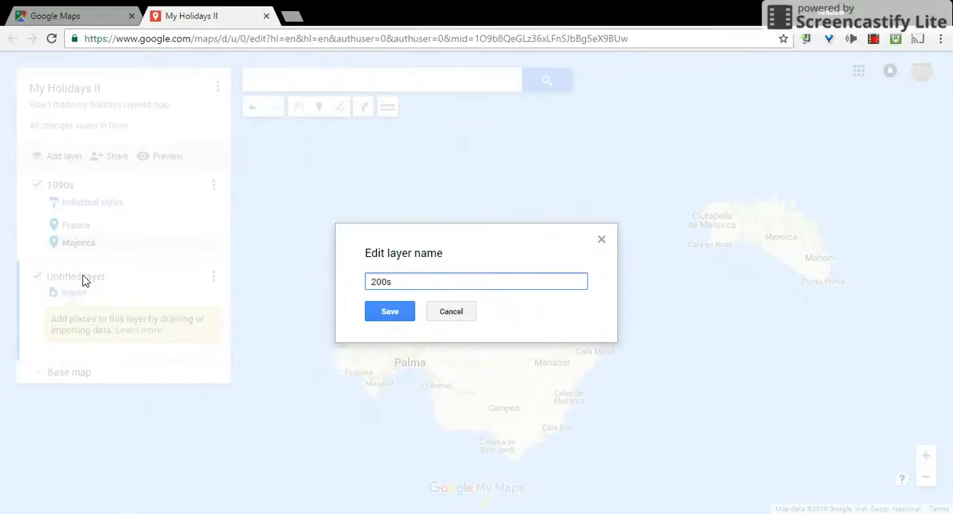
left_click(378, 314)
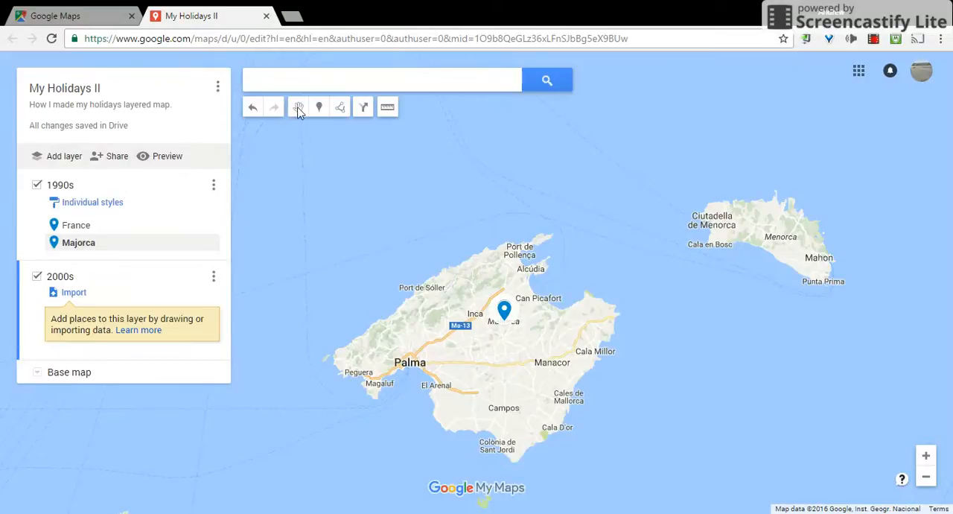
- Search for New York City and add it as a place to the 2000s layer
left_click(309, 88)
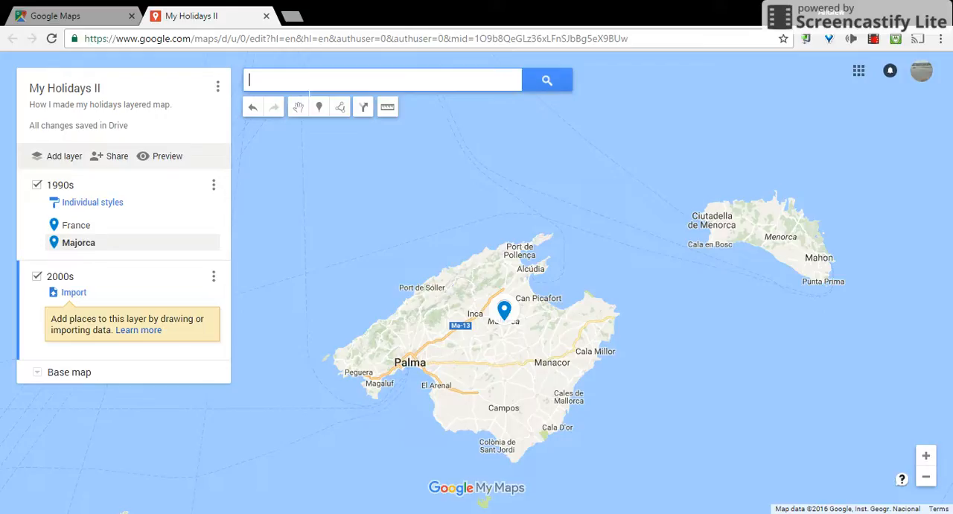
type("new york city")
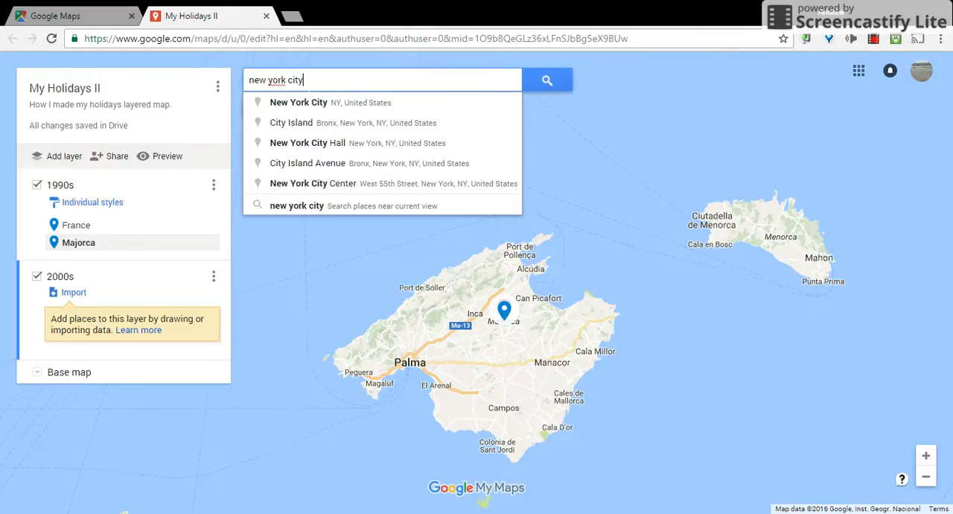
key("Return")
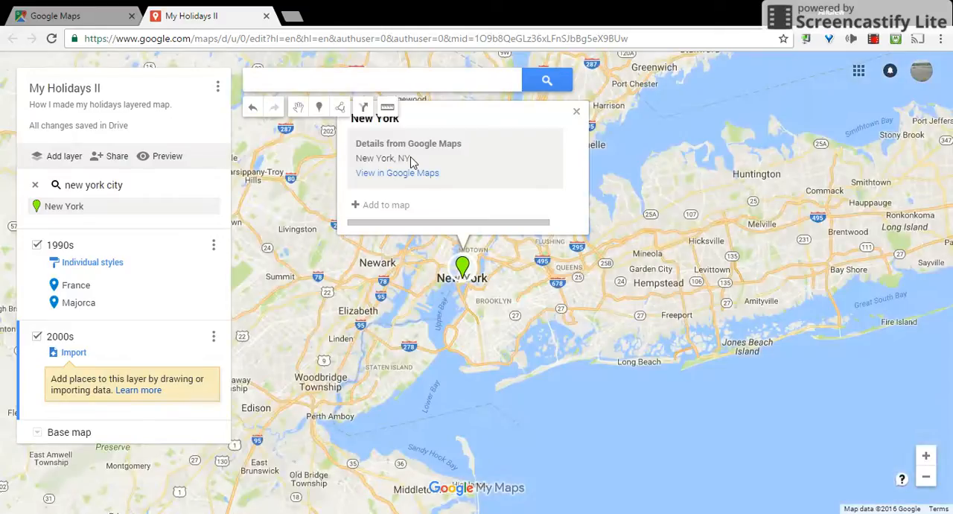
left_click(393, 208)
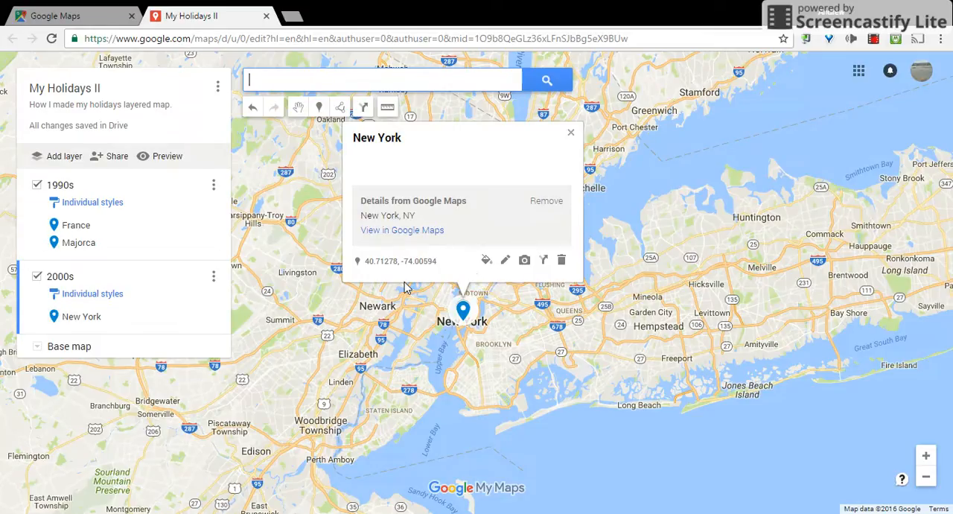
- Change the New York marker's colour to yellow and close its details
left_click(487, 261)
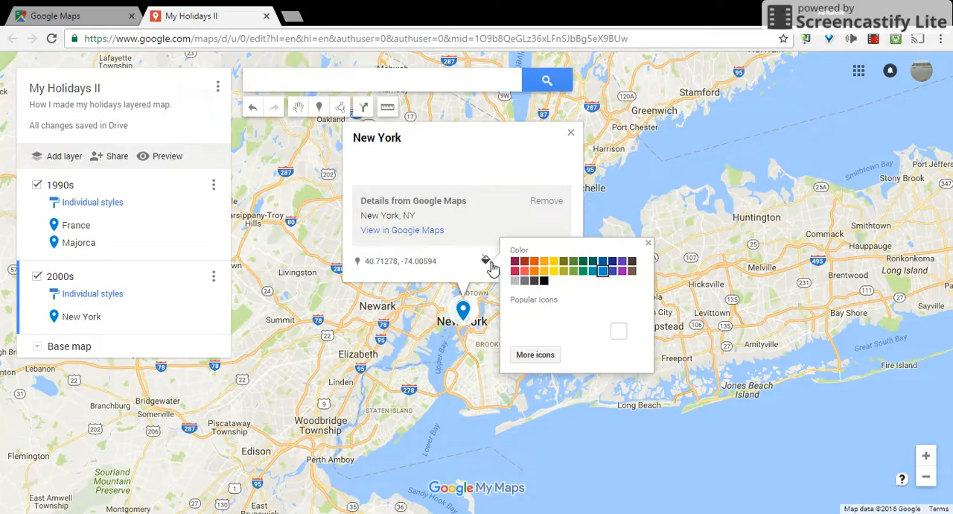
left_click(562, 273)
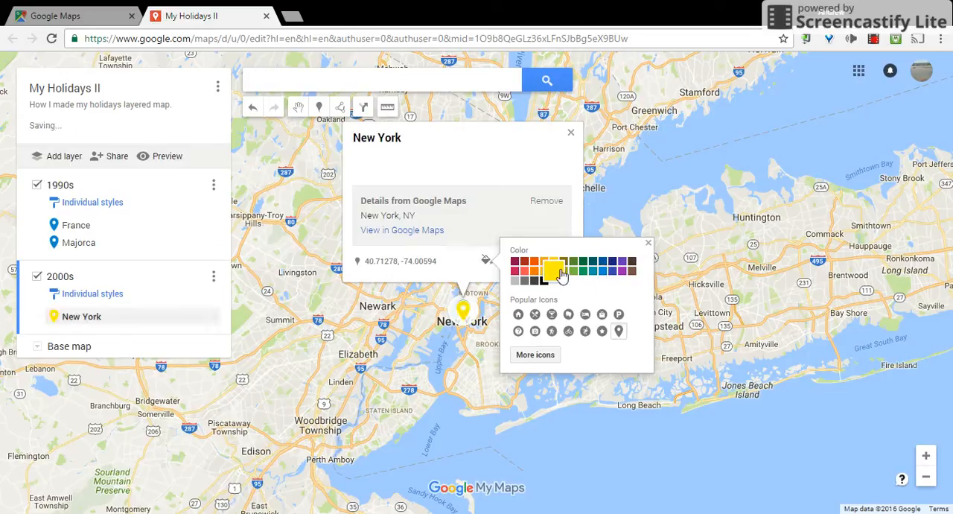
left_click(649, 246)
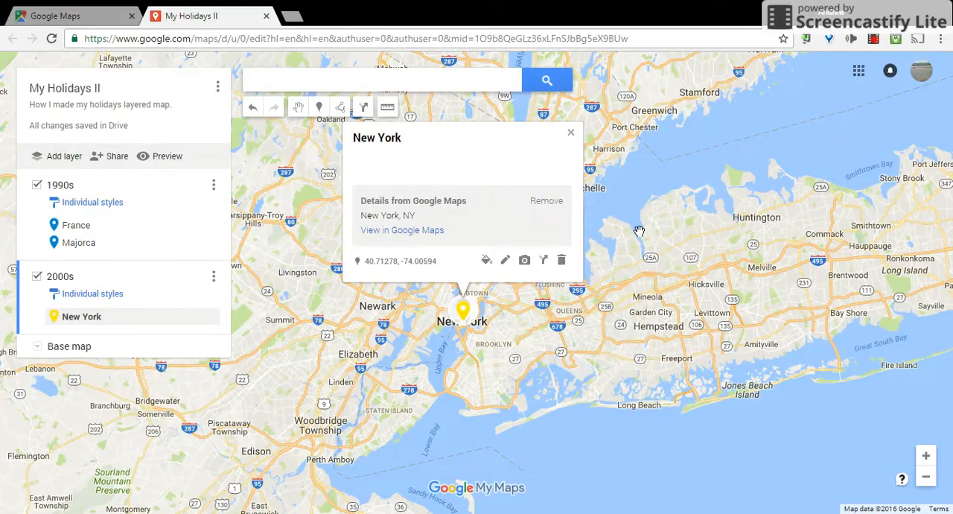
left_click(571, 136)
- Search for Eindhoven, Netherlands and add it as a place to the 2000s layer
left_click(378, 81)
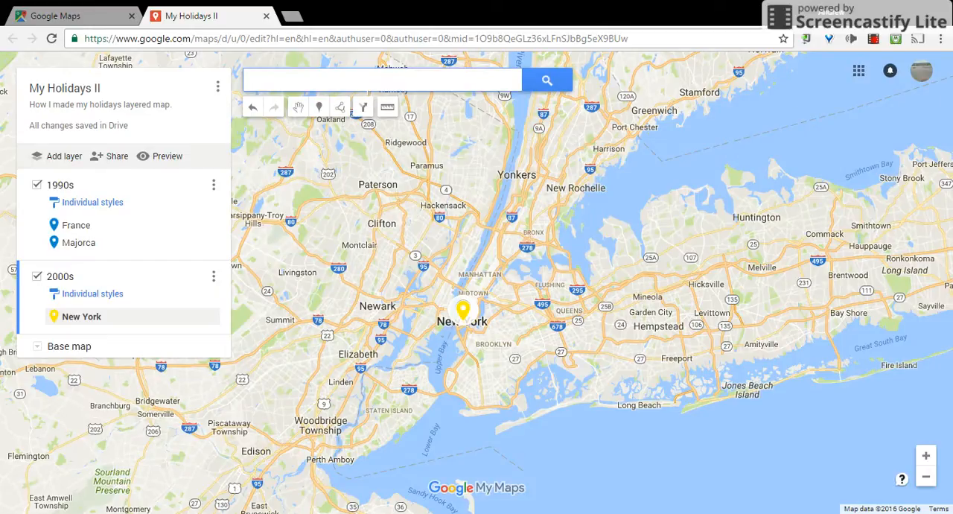
type("eindhoven")
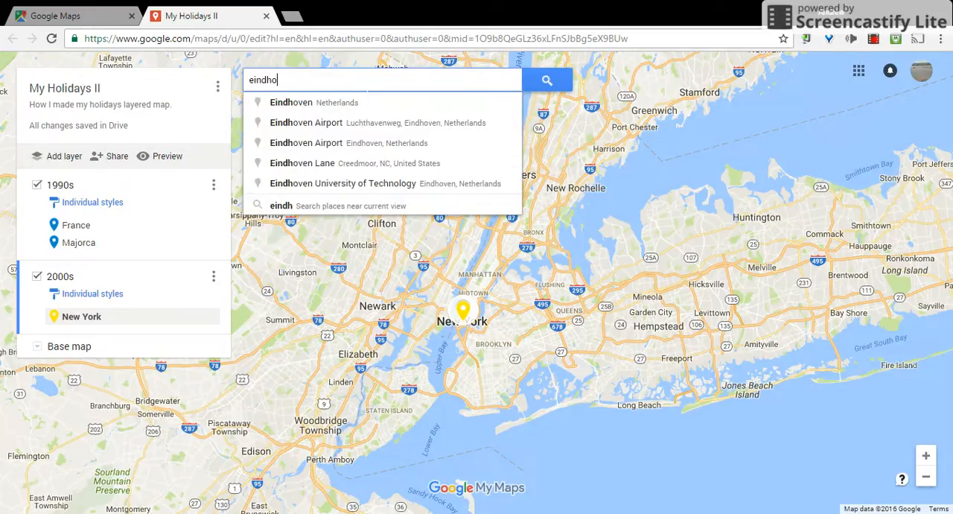
left_click(333, 106)
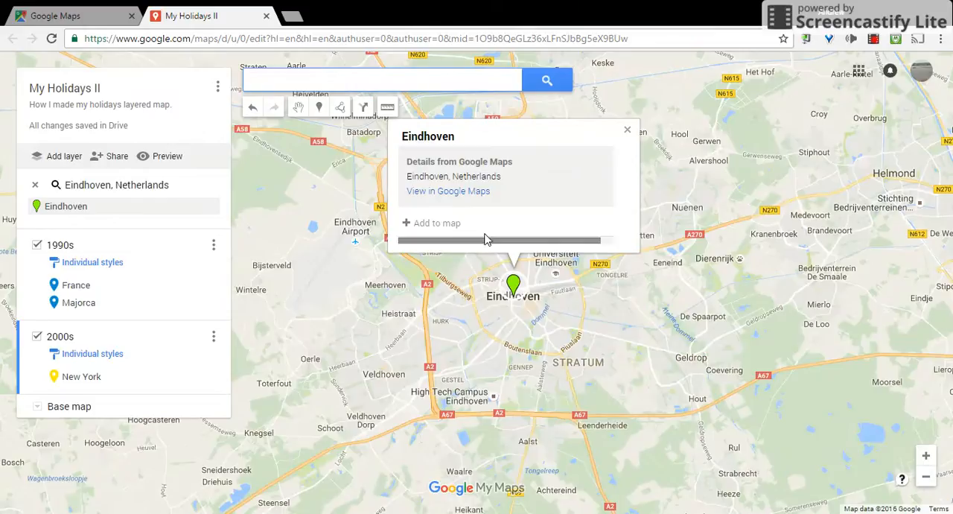
left_click(433, 227)
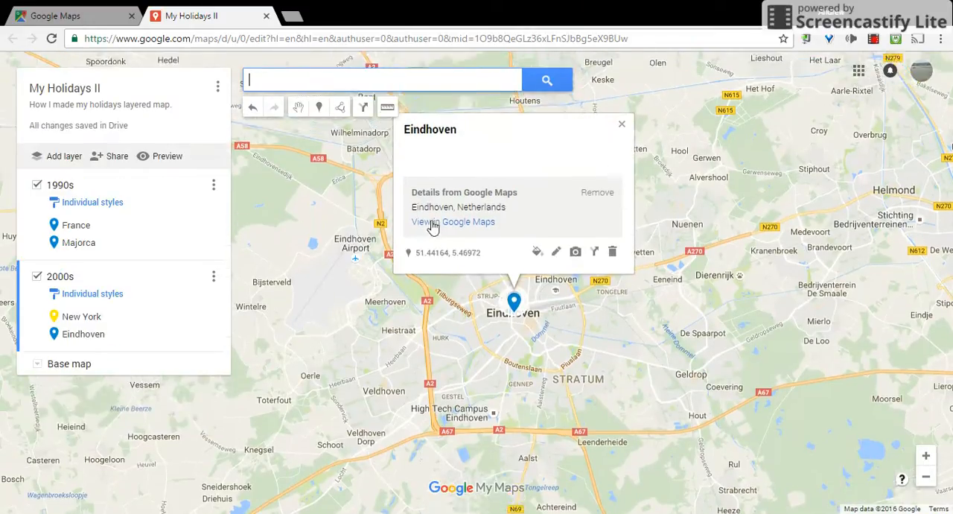
- Colour the Eindhoven marker the same yellow as New York and close its details
left_click(538, 260)
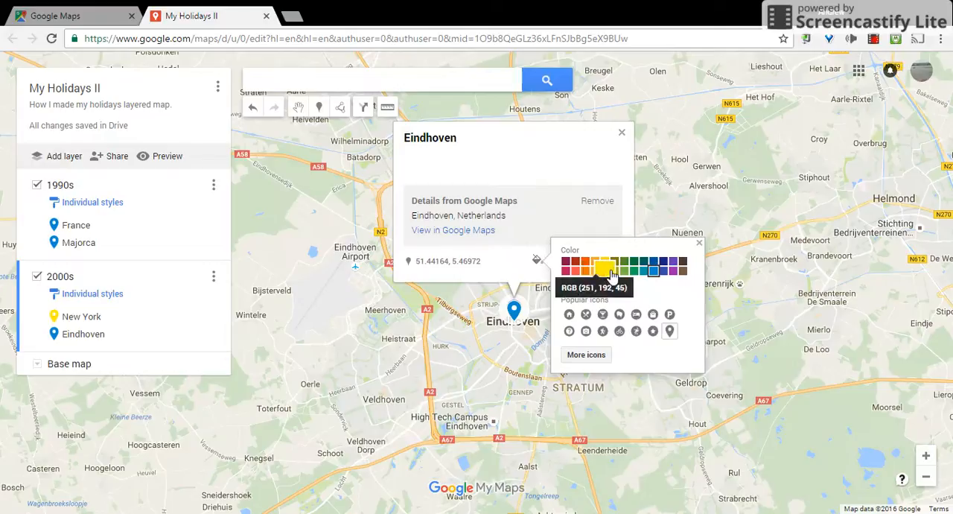
left_click(609, 273)
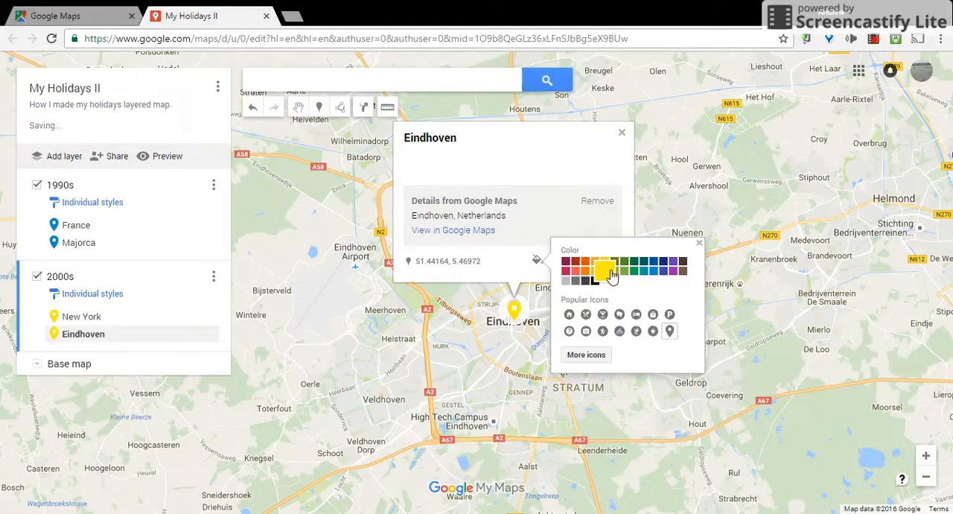
left_click(700, 243)
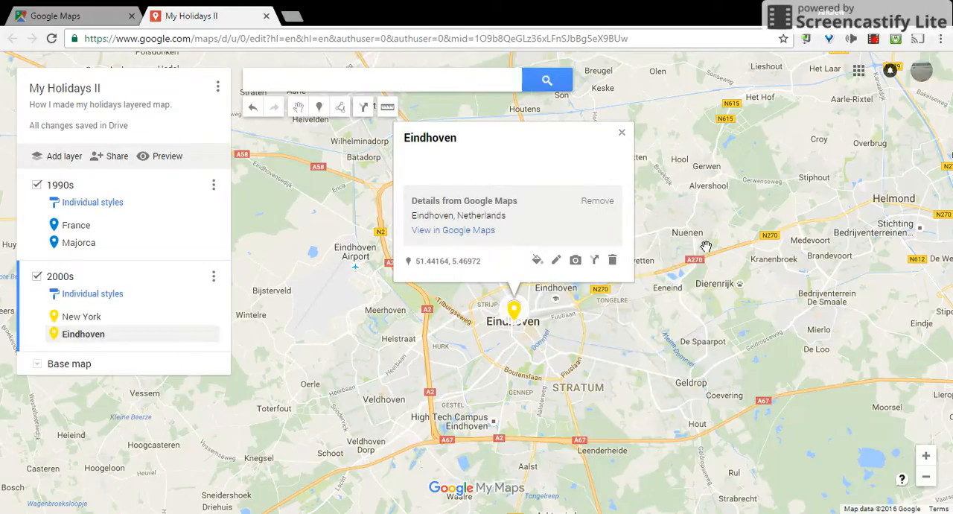
left_click(624, 134)
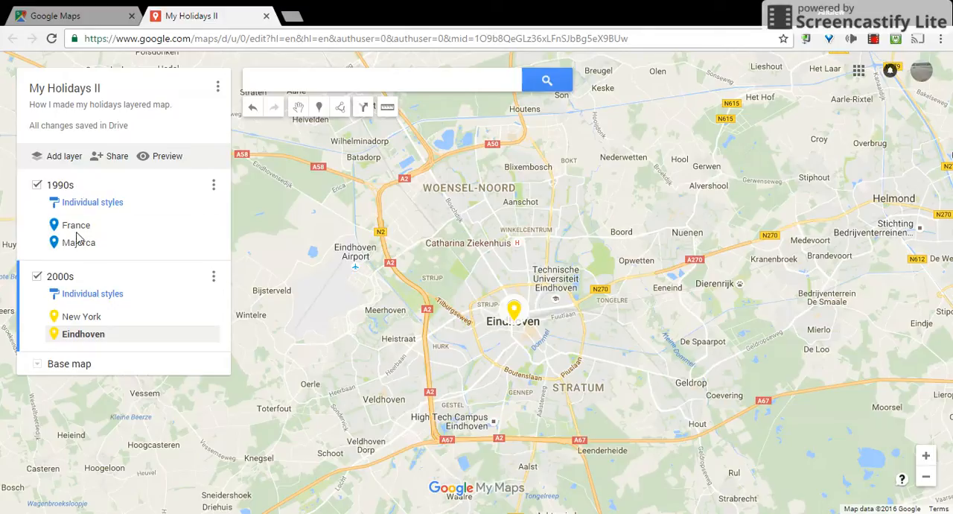
- Add a third layer to the map and name it "2010s"
left_click(63, 157)
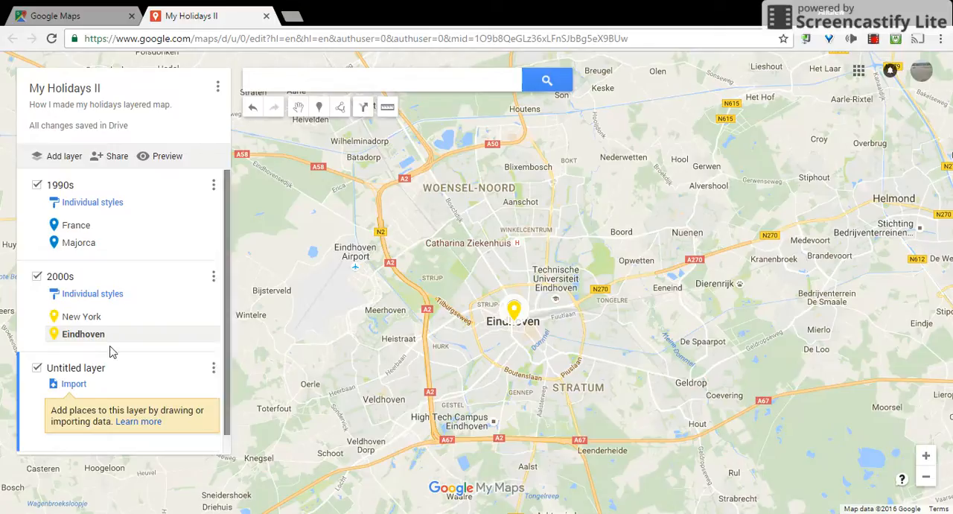
left_click(77, 369)
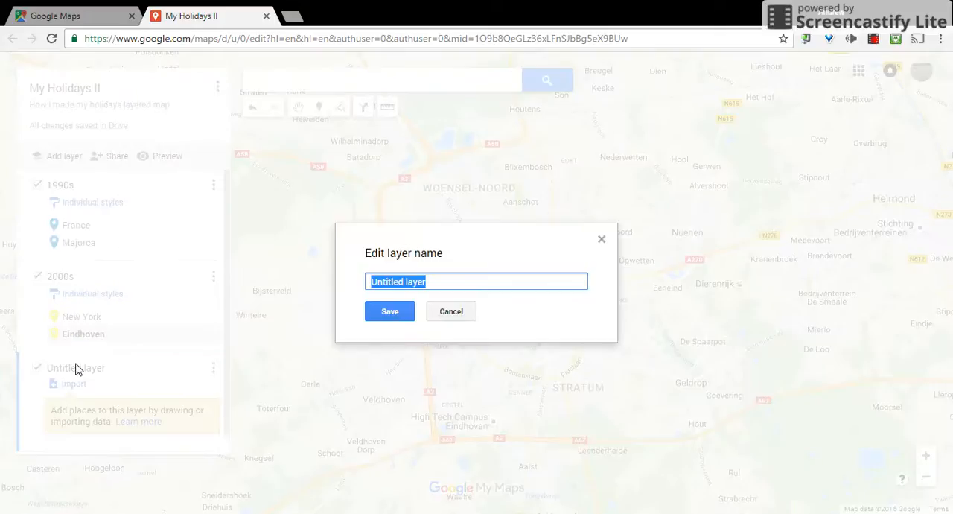
type("2010s")
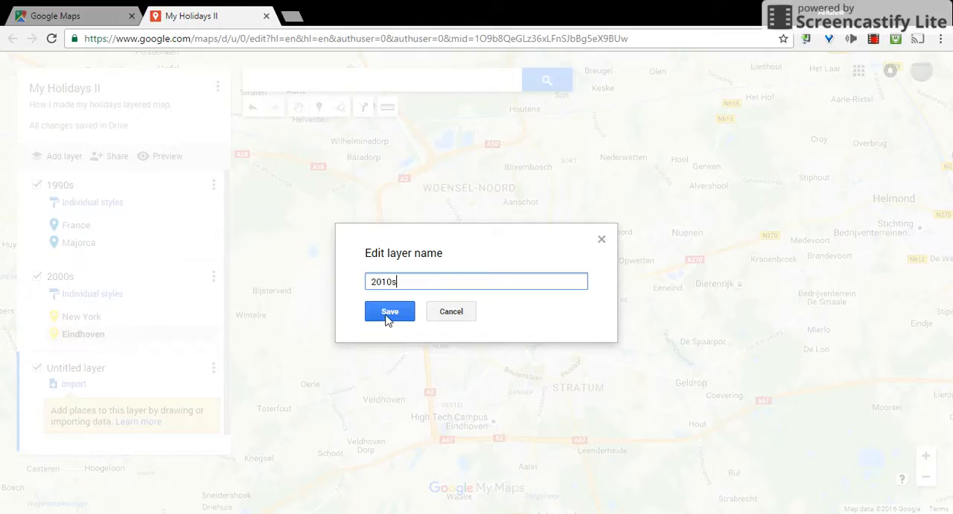
left_click(389, 313)
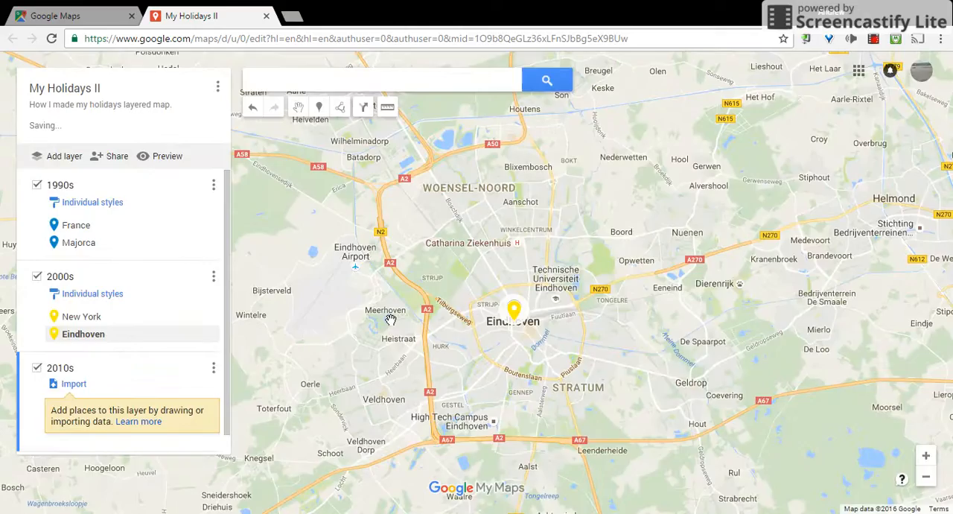
- Search for Italy and add it as a place to the 2010s layer
left_click(249, 78)
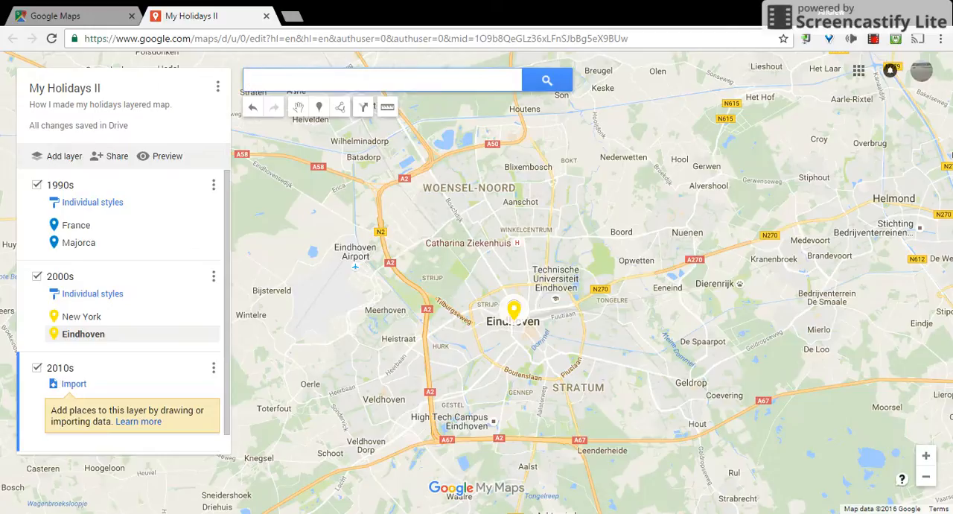
type("italy")
key("Return")
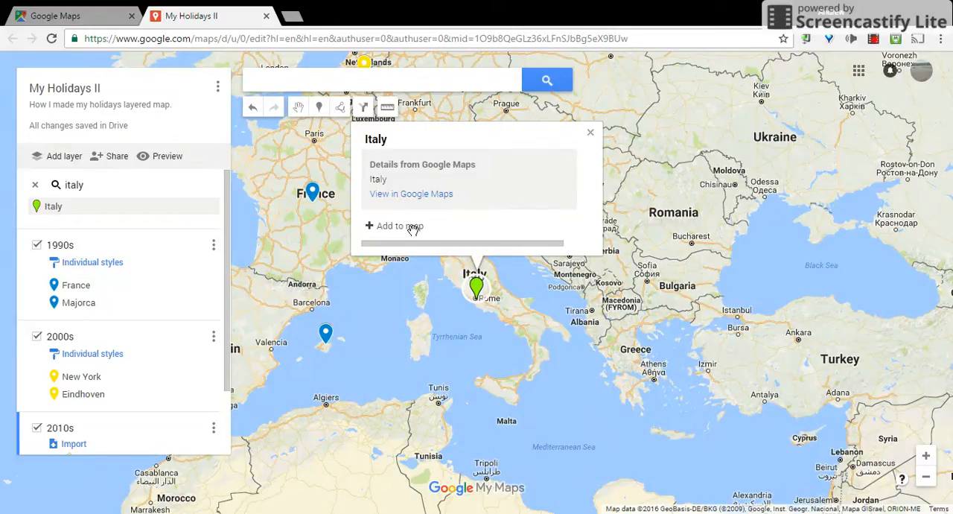
left_click(414, 229)
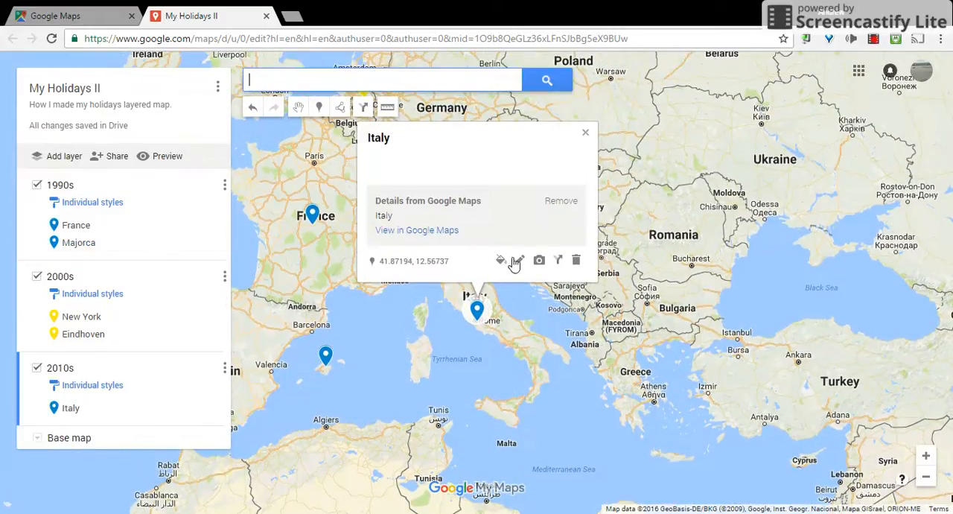
- Change the Italy marker's colour to light red and close its details
left_click(500, 259)
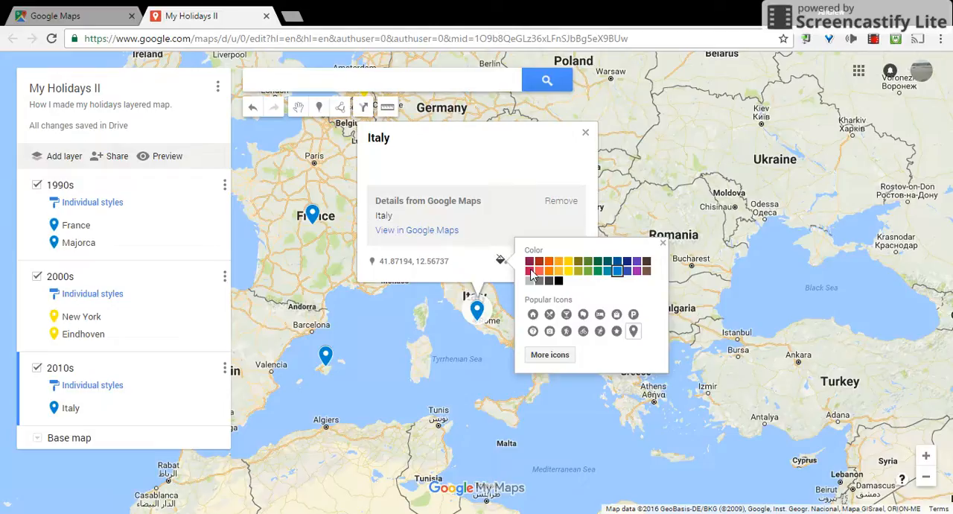
left_click(542, 271)
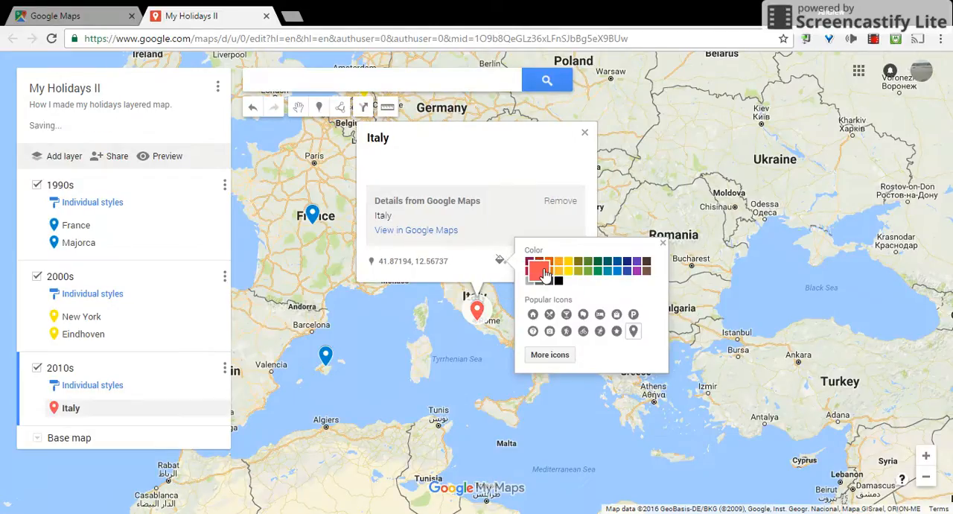
left_click(665, 245)
left_click(585, 134)
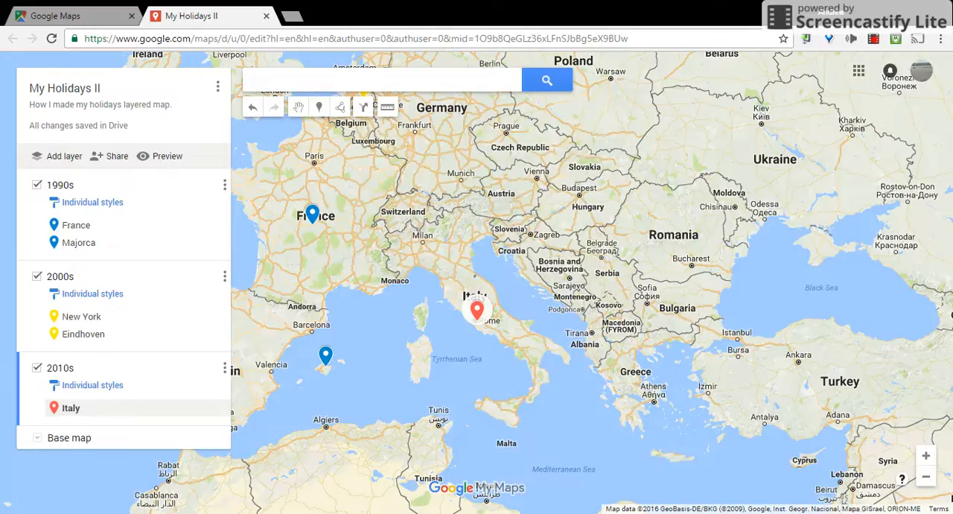
- Search for Germany and add it as a place to the 2010s layer
left_click(382, 80)
type("germany")
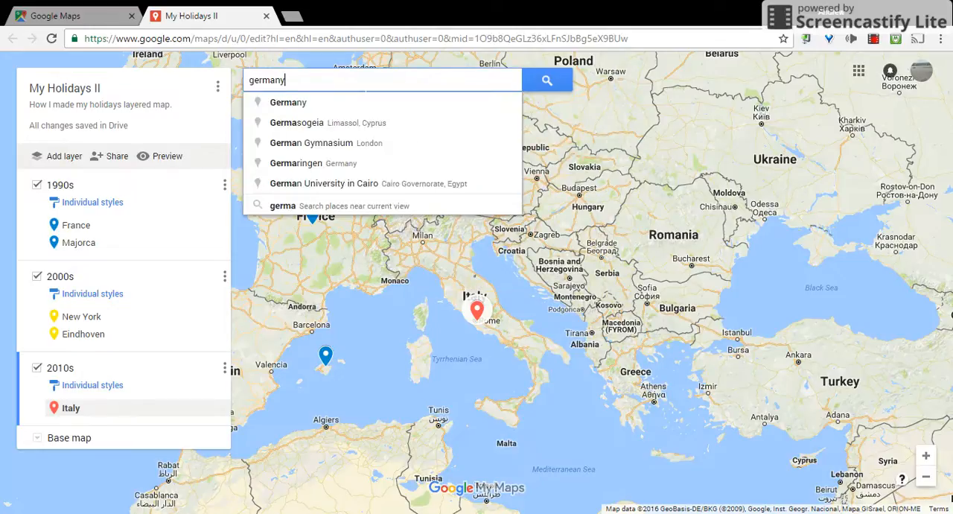
key("Return")
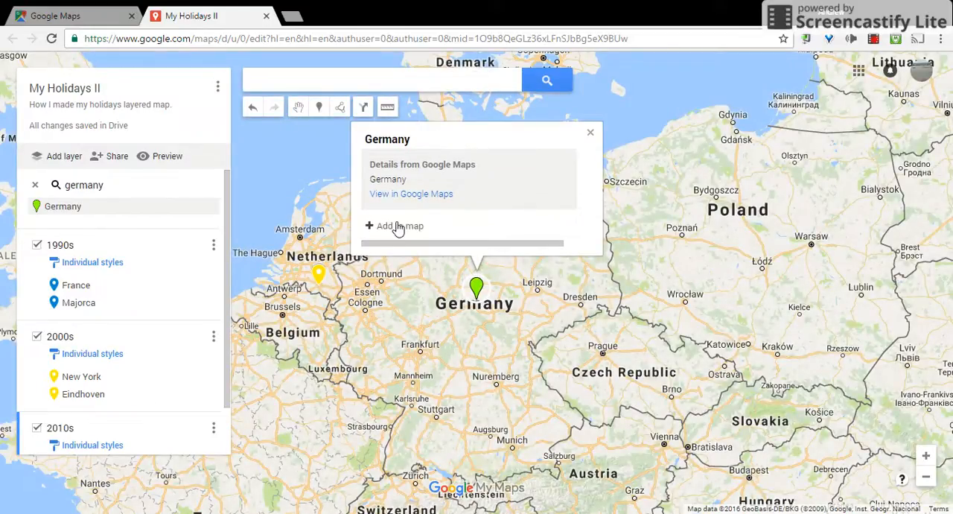
left_click(398, 225)
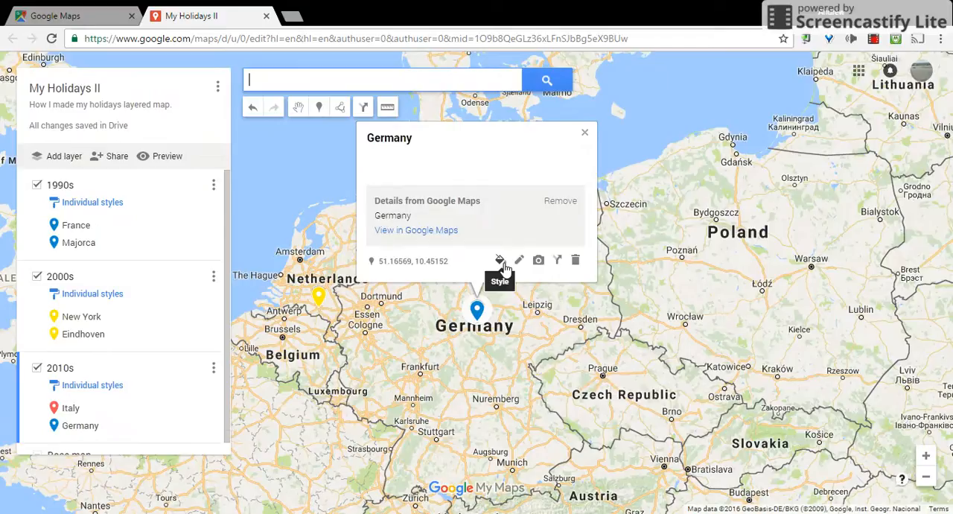
- Colour the Germany marker the same light red as Italy and close its details
left_click(504, 265)
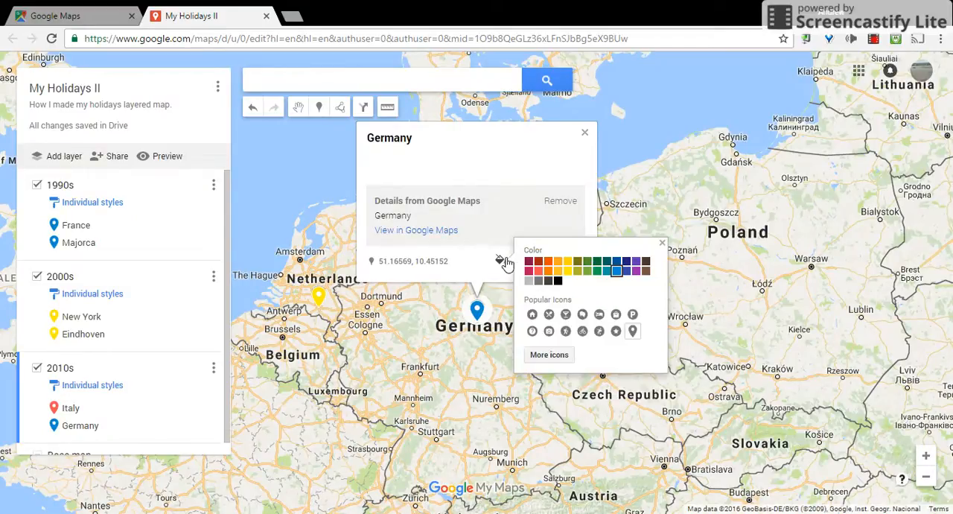
left_click(544, 272)
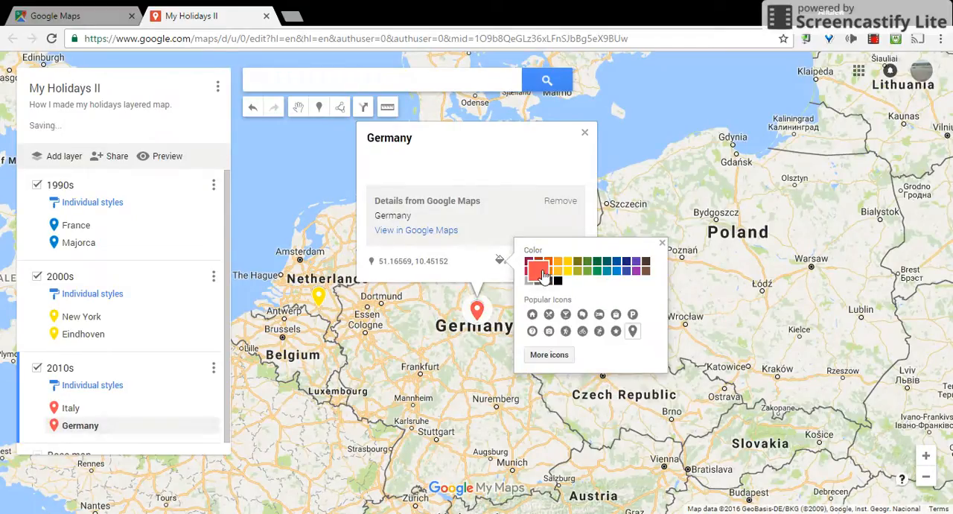
left_click(663, 245)
left_click(585, 132)
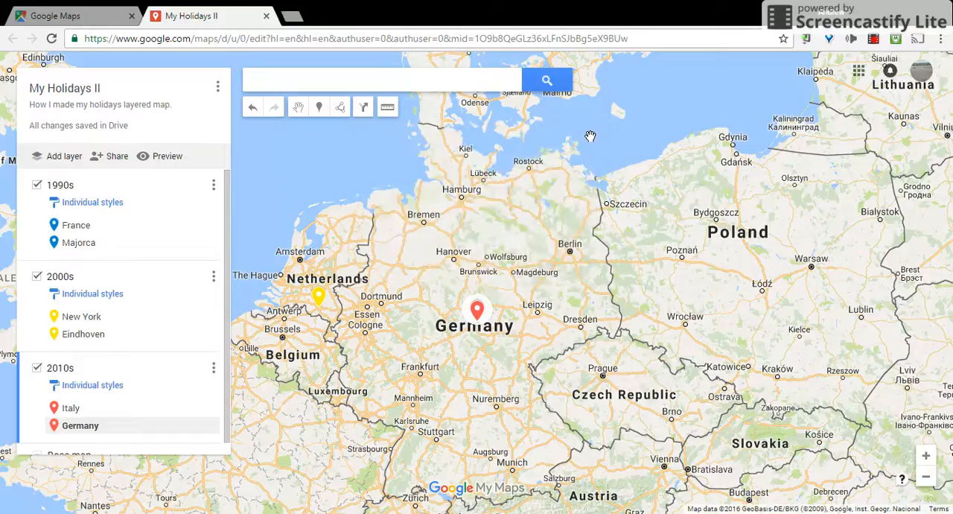
- Review the list of layers and open the view-only preview of the map
scroll(163, 213, "down", 1)
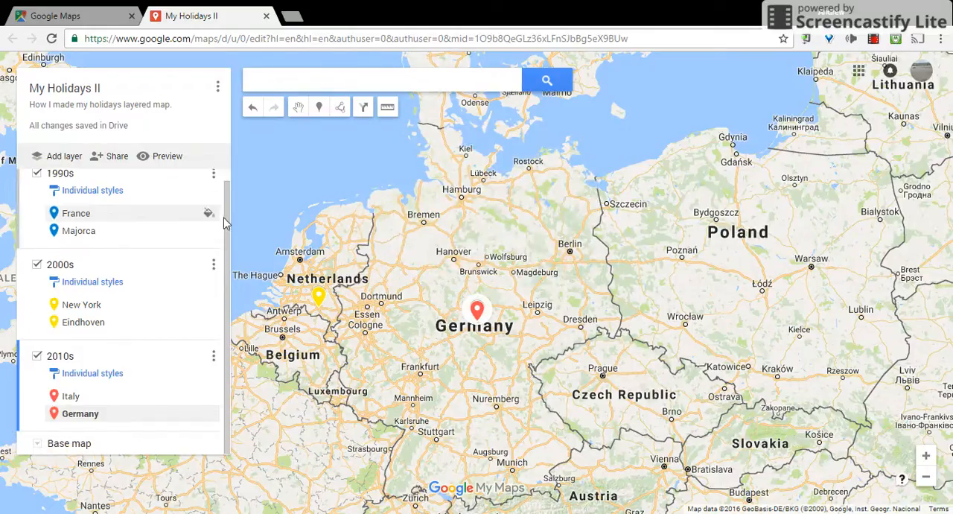
scroll(224, 207, "up", 1)
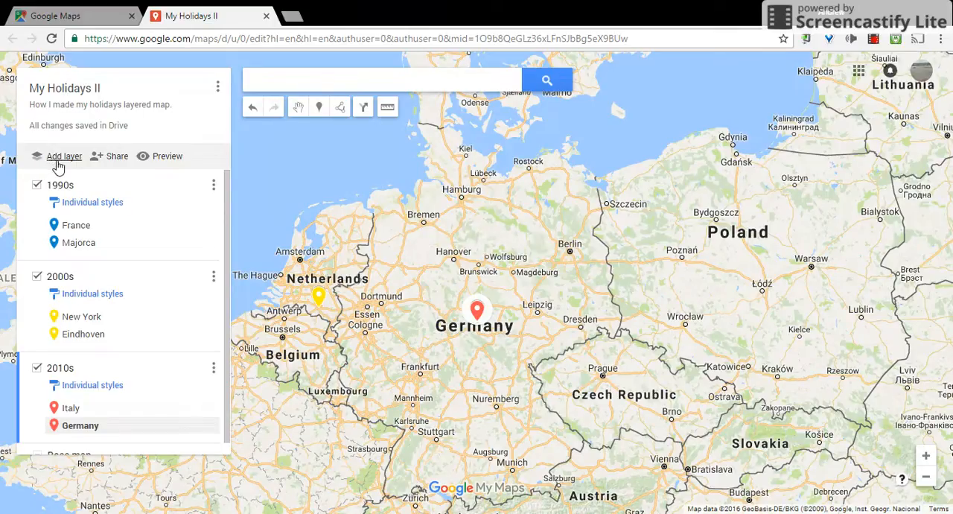
left_click(161, 158)
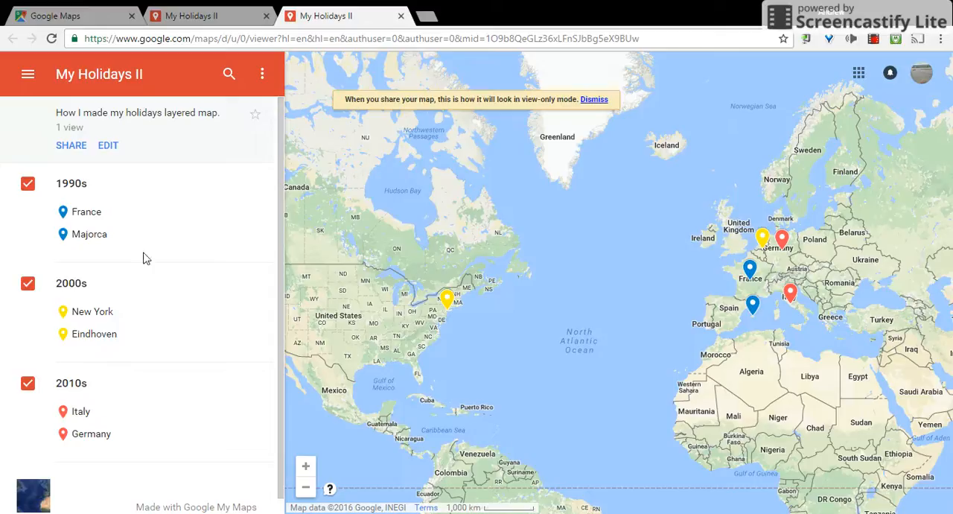
- Hide the 2010s, 2000s and 1990s layers in the preview, and show them again one by one from the 1990s to the 2010s
left_click(29, 383)
left_click(29, 285)
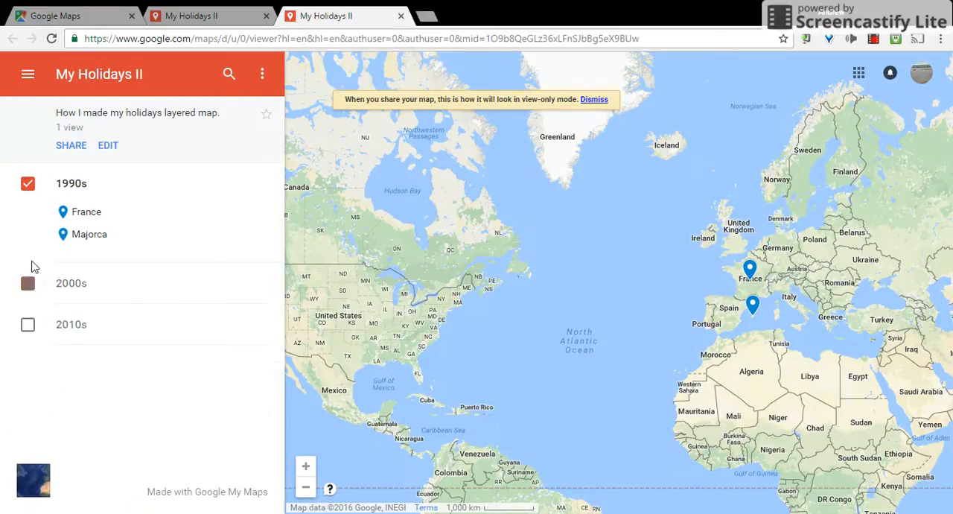
left_click(31, 185)
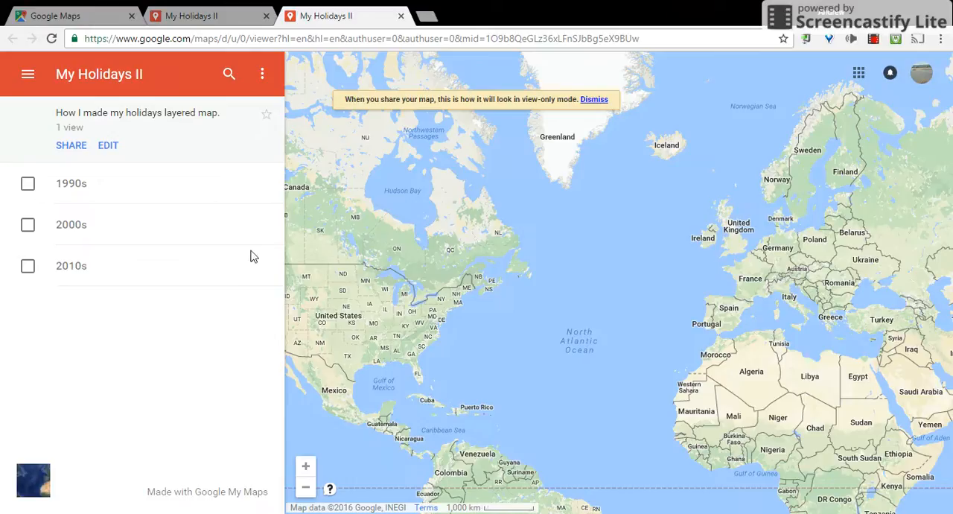
left_click(29, 184)
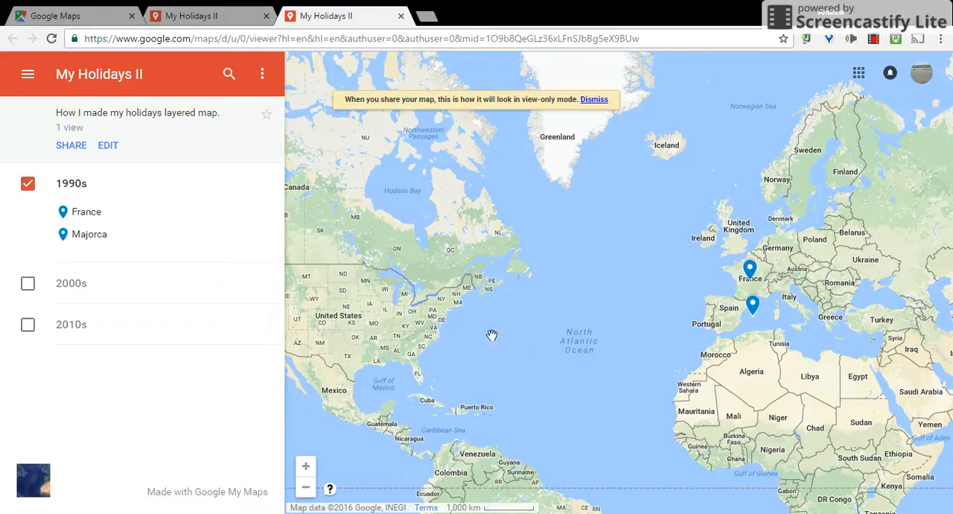
left_click(30, 285)
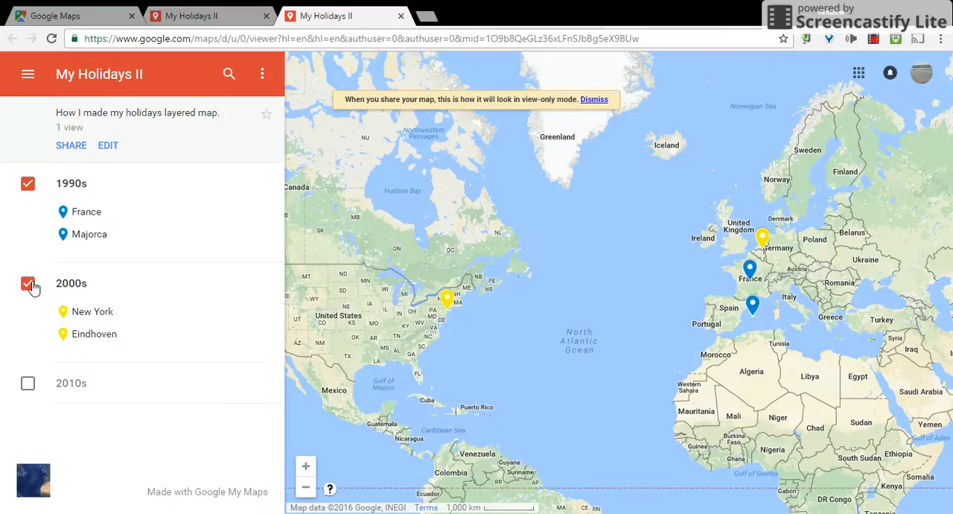
left_click(29, 386)
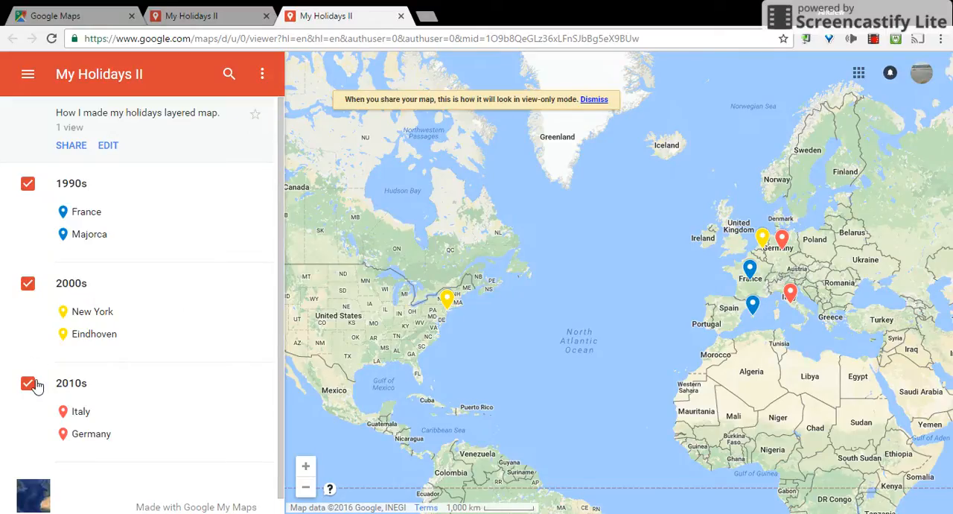
- View the previewed holiday map with satellite imagery, and switch it back to the standard map style
left_click(47, 489)
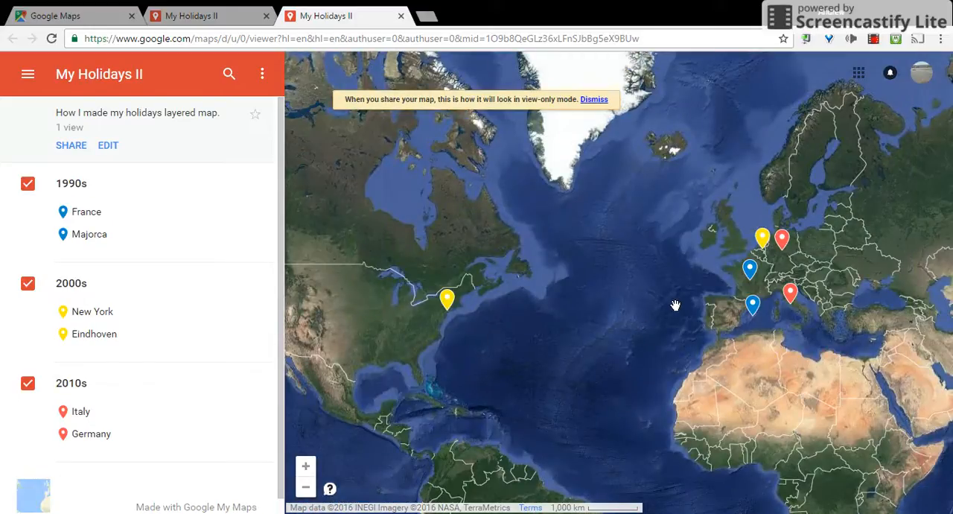
left_click(44, 491)
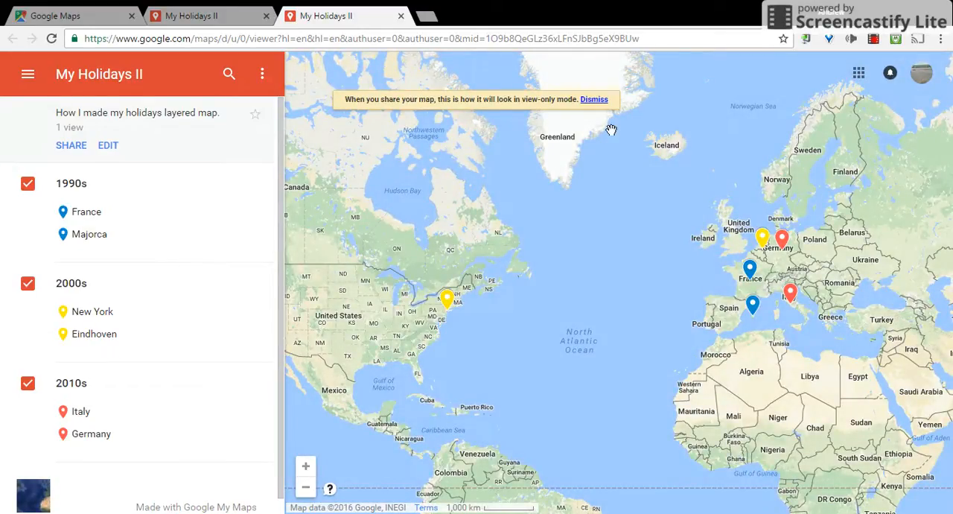
- Examine the viewer's general map options and the ways to share My Holidays II, without choosing any of them
left_click(28, 74)
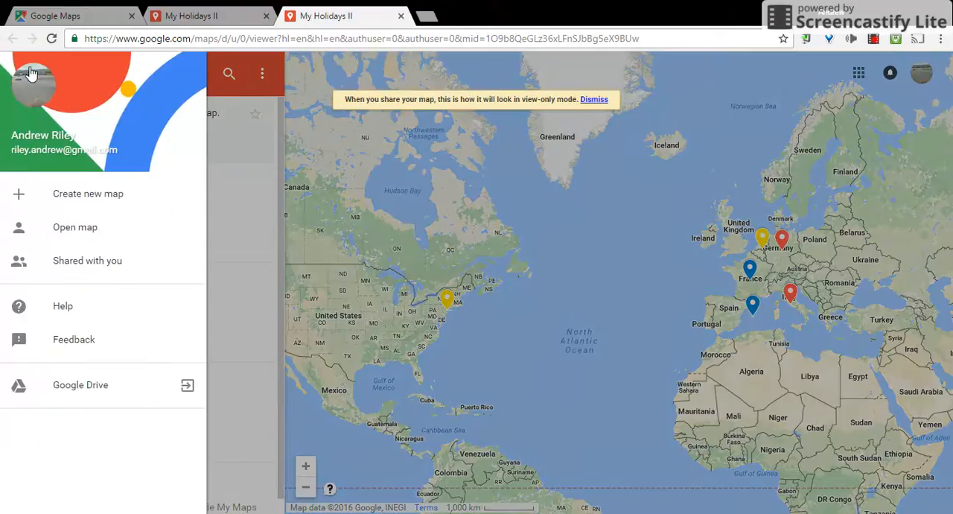
left_click(239, 134)
left_click(27, 74)
left_click(216, 161)
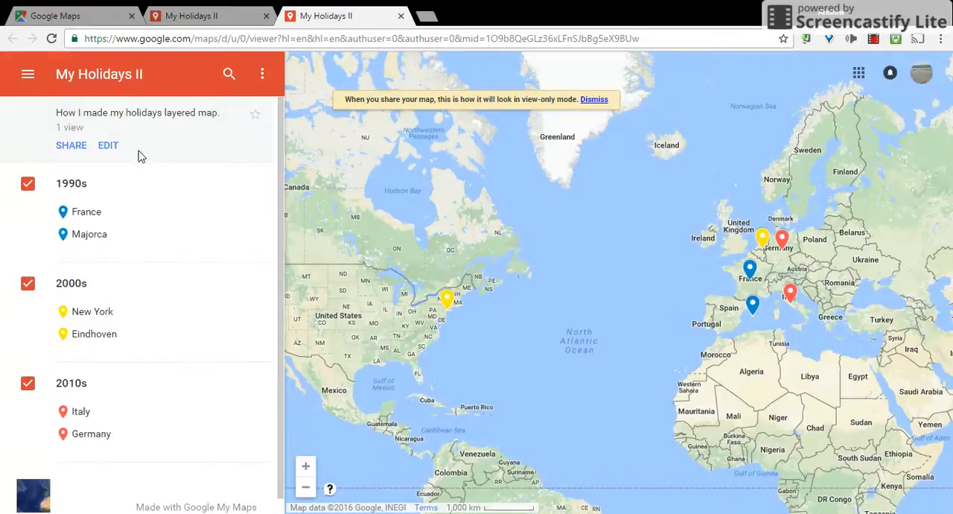
left_click(78, 148)
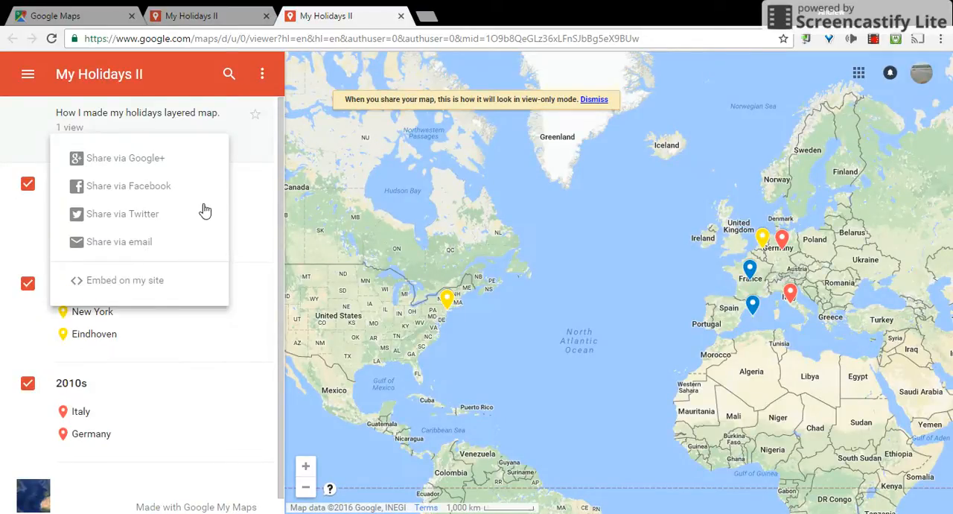
left_click(256, 189)
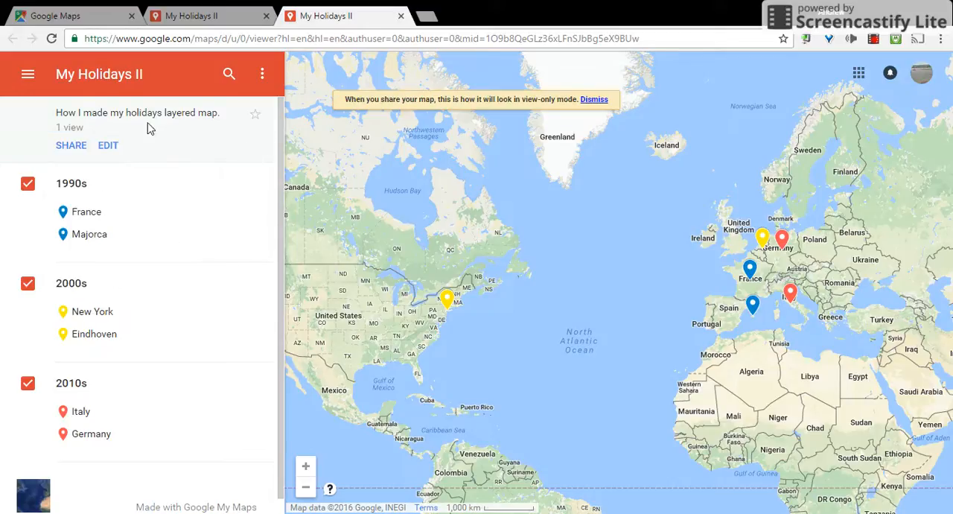